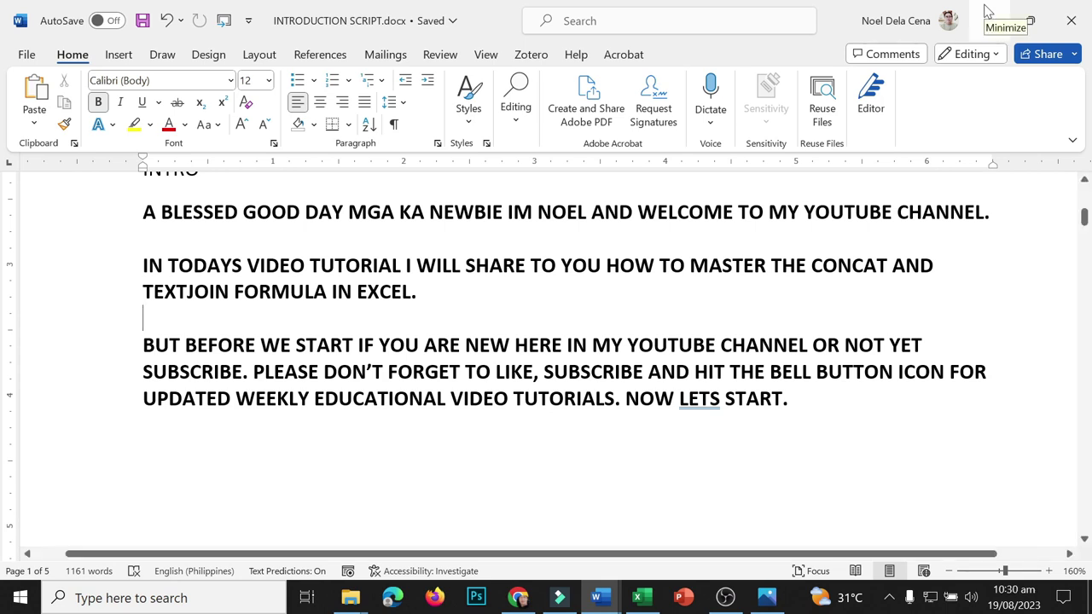
Step: Minimize the Word introduction script to reveal the YouTube channel's uploaded videos page
click(1005, 19)
drag(1087, 60, 1088, 209)
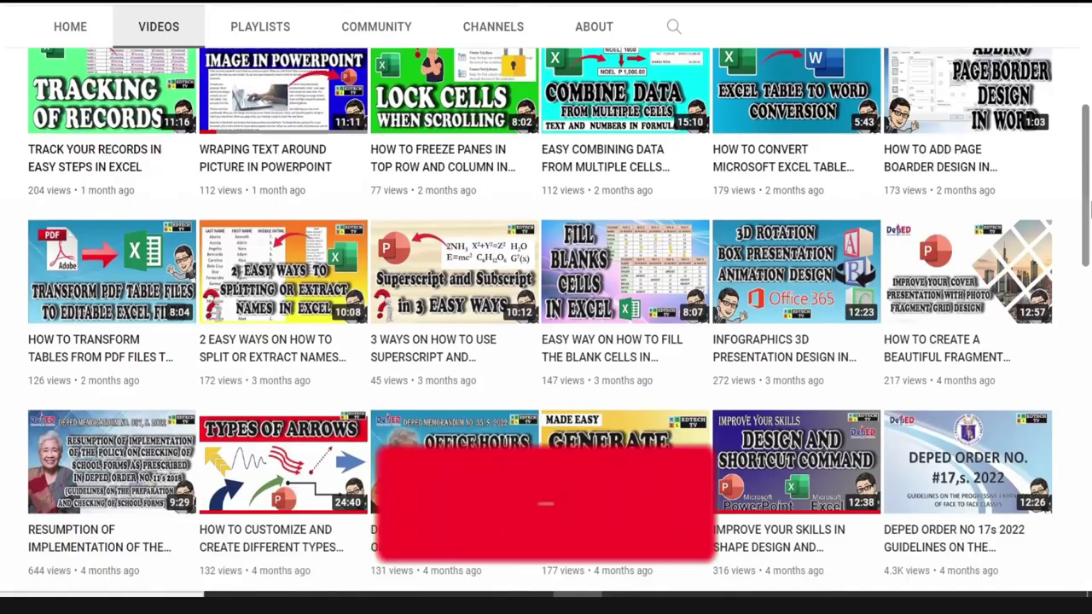
Step: Scroll down through the channel's uploaded tutorial videos
drag(1089, 209, 1081, 476)
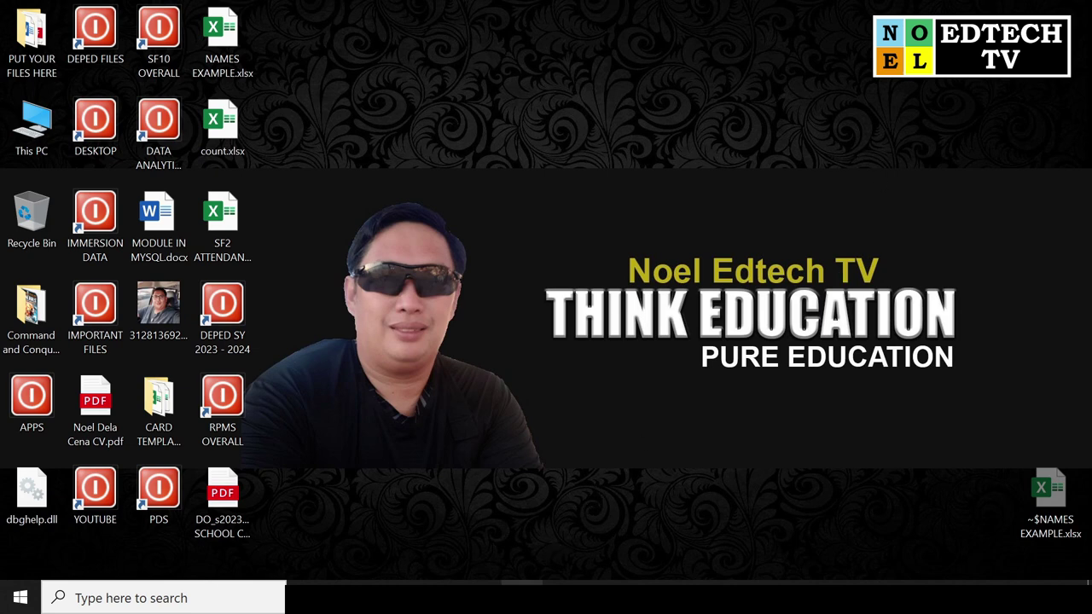
Step: Restore the Chrome window with the Google search results for CONCAT
click(522, 597)
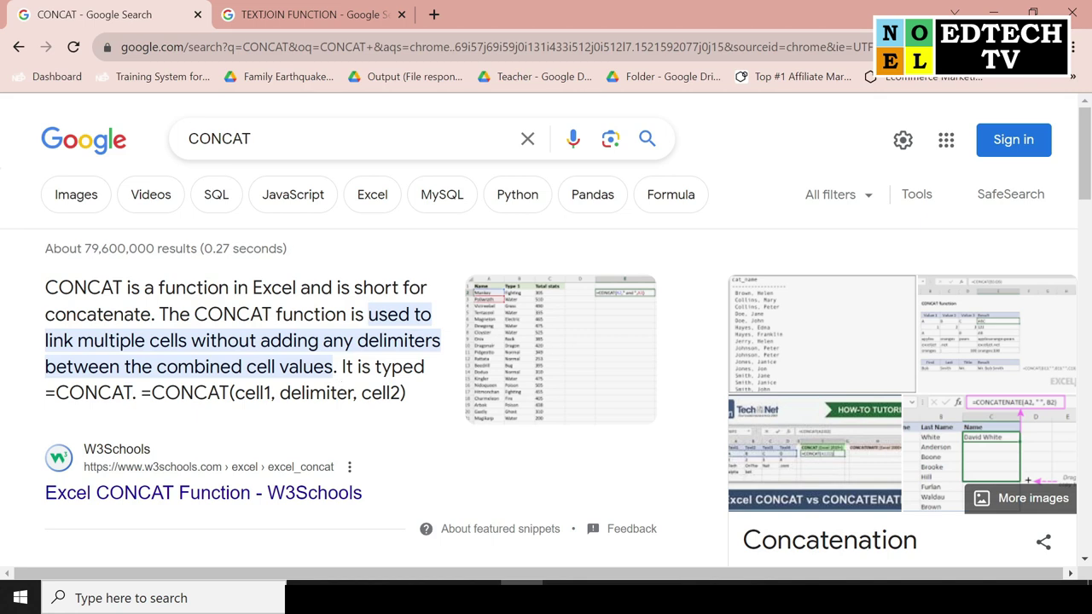
Step: Compare the CONCAT and TEXTJOIN FUNCTION search results, then bring up the NAMES EXAMPLE workbook
click(315, 8)
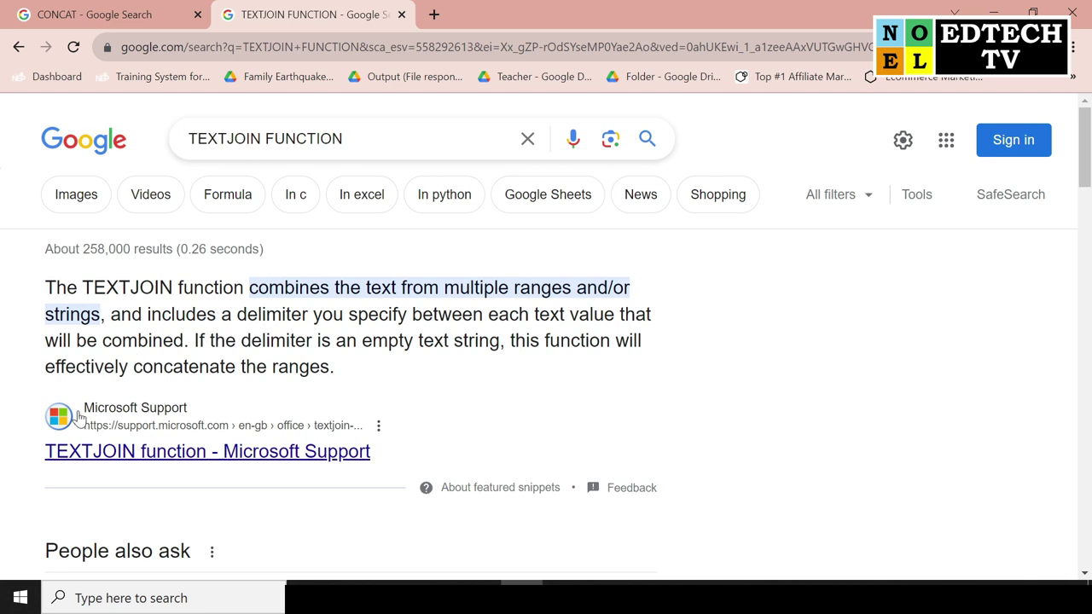
click(98, 10)
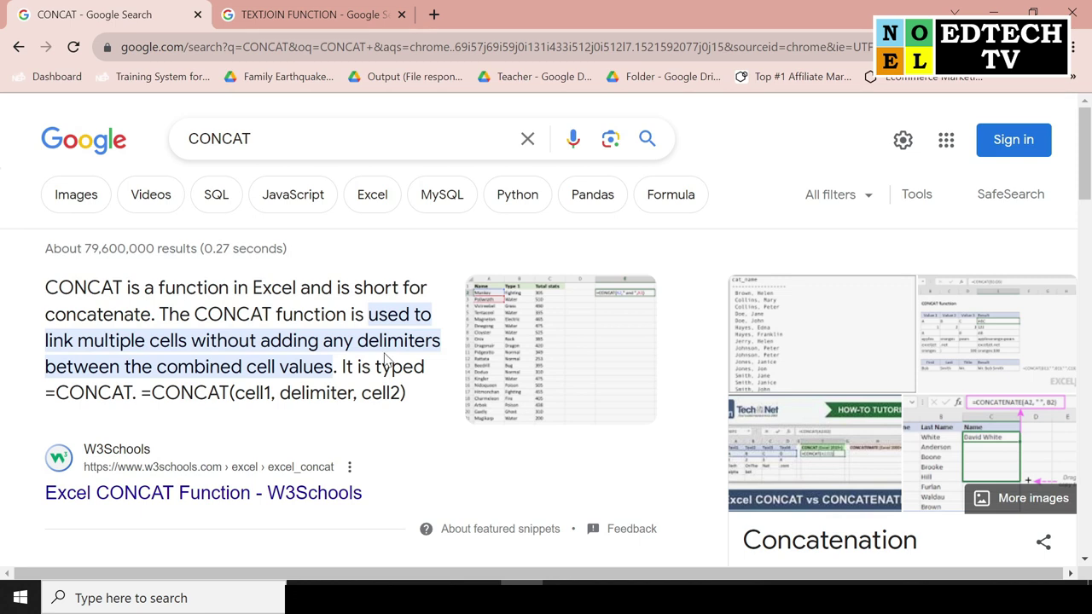
click(304, 10)
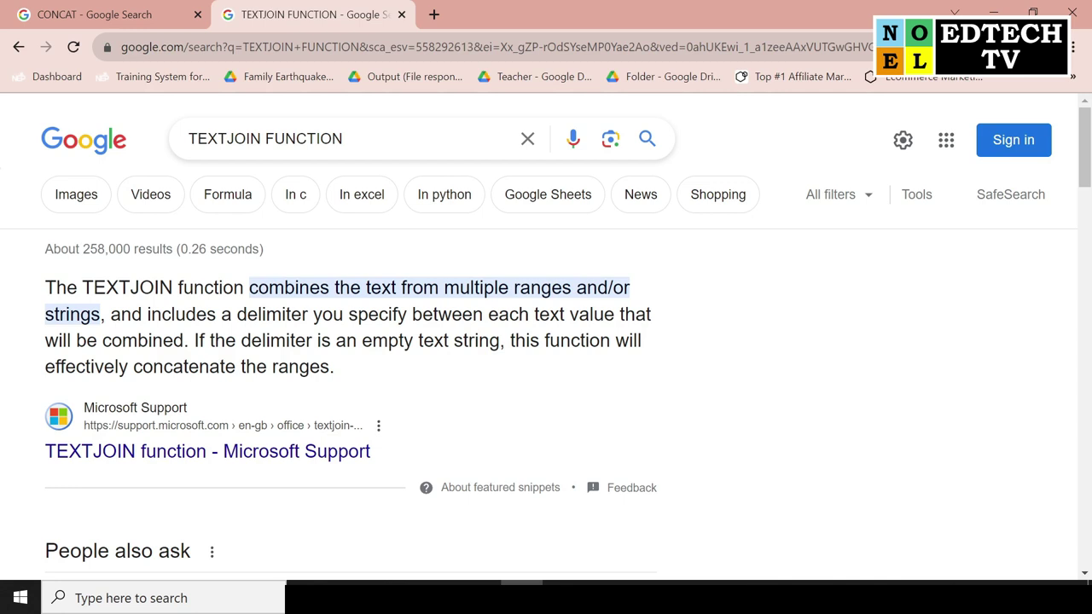
click(994, 10)
click(650, 597)
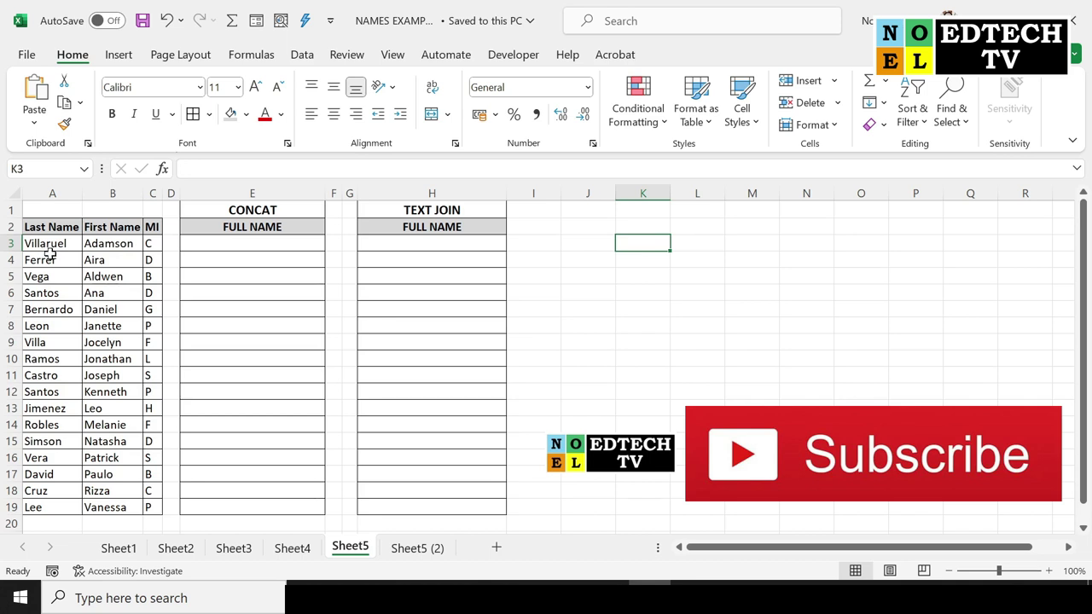
Step: Highlight the last name, first name and middle initial columns A–C to explain them
drag(53, 251, 41, 490)
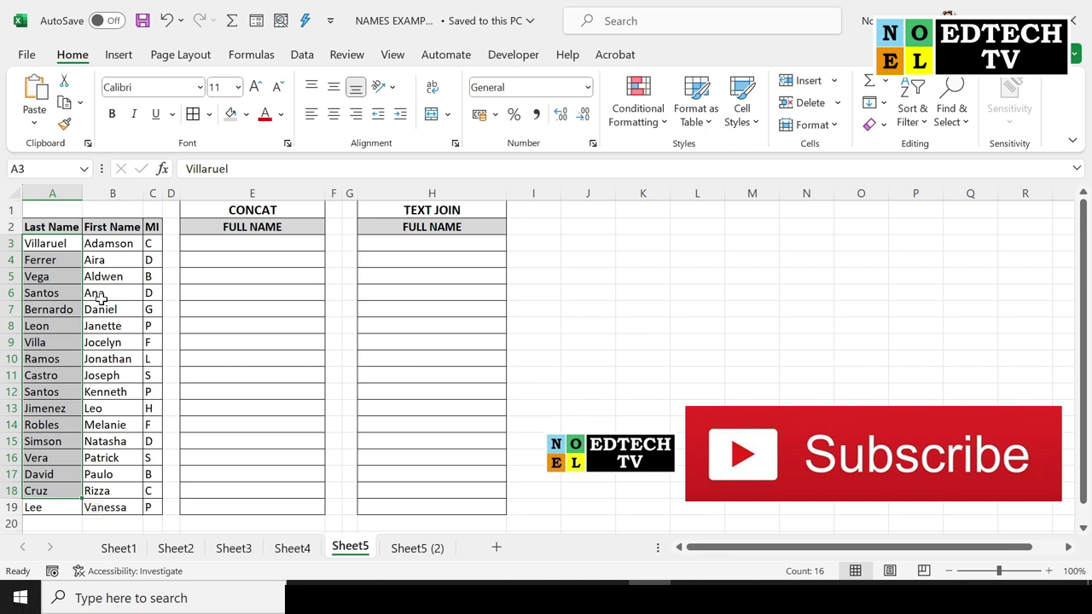
drag(119, 245, 107, 508)
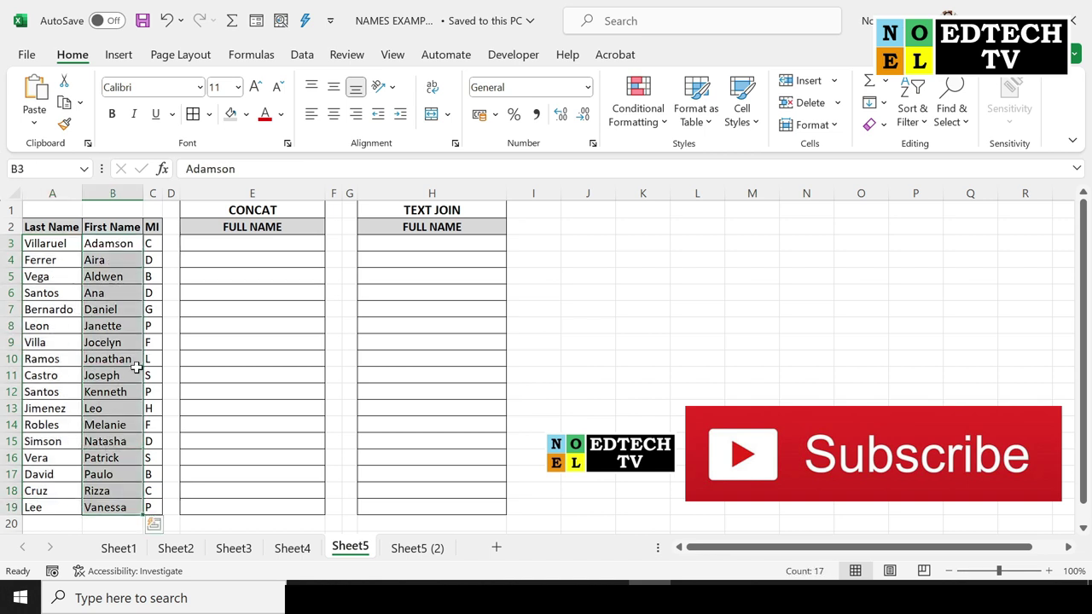
drag(156, 247, 149, 508)
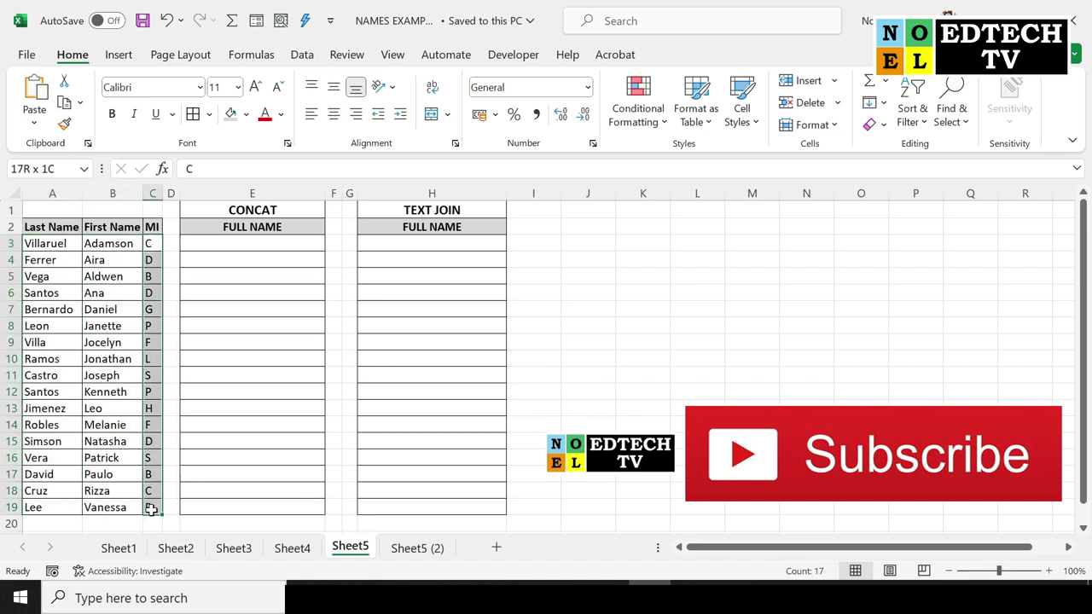
click(213, 391)
click(268, 243)
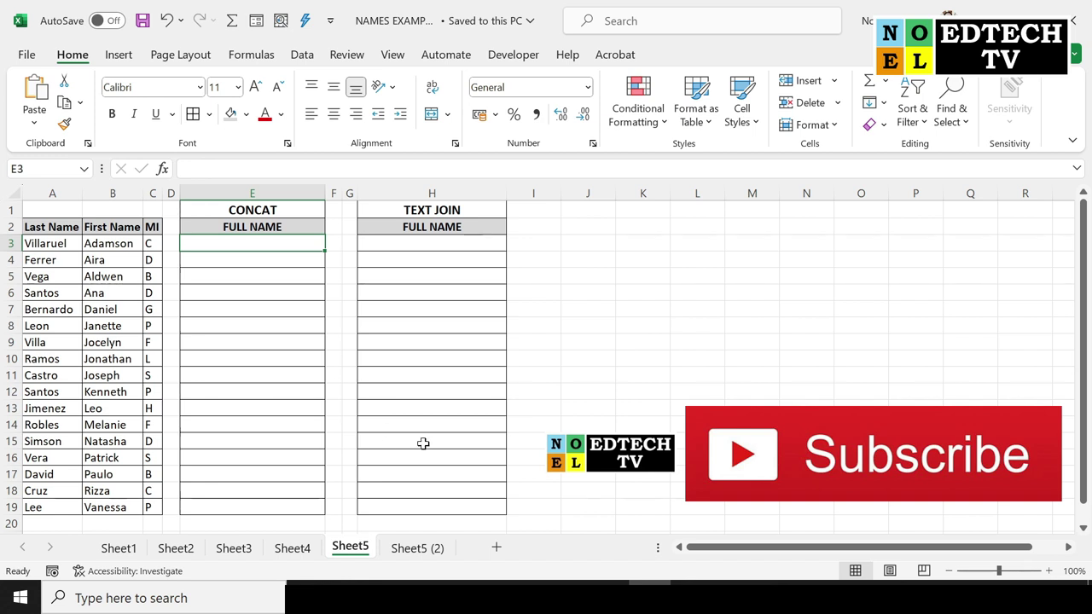
Step: Paste the =CONCAT(TEXT1,TEXT2,...) syntax note at I2 beside the name tables
click(547, 223)
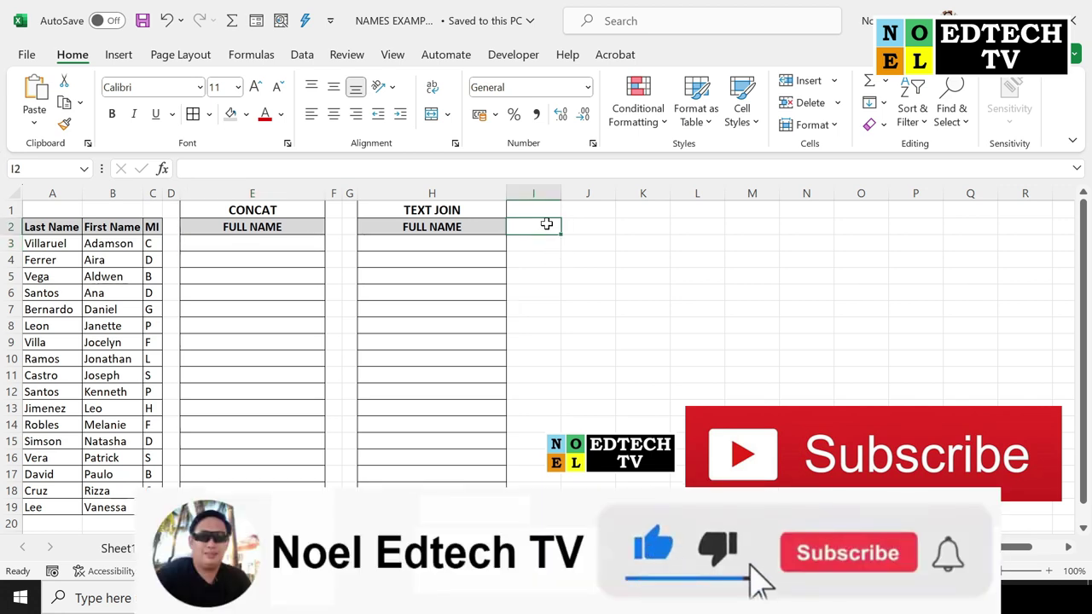
key(ctrl+v)
drag(626, 213, 650, 200)
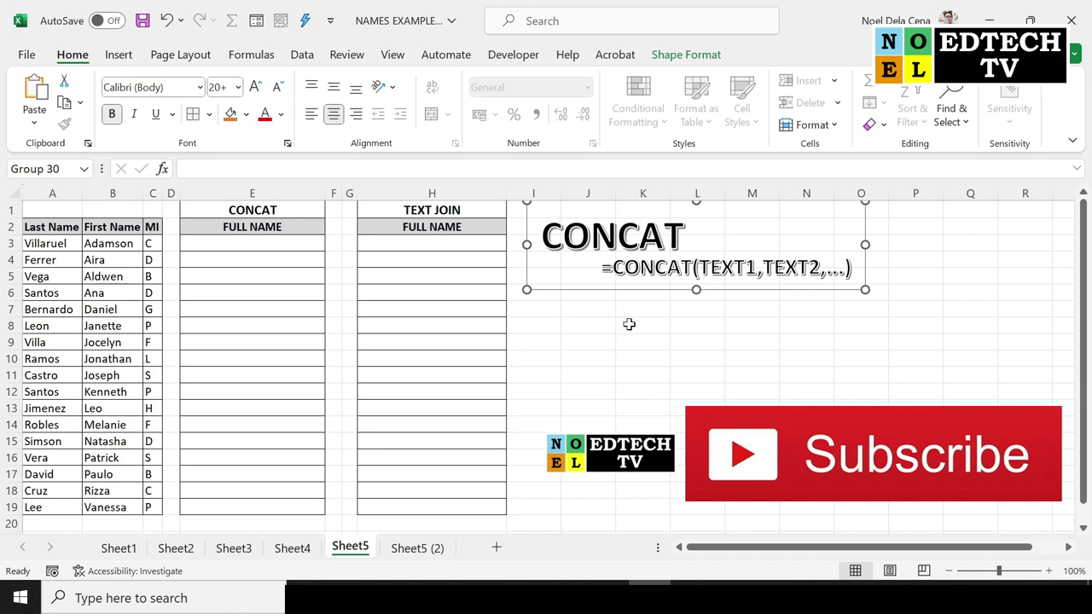
Step: Enter =CONCAT(A3,B3,C3) in E3, fixing a mistaken reference, to show VillaruelAdamsonC
click(259, 246)
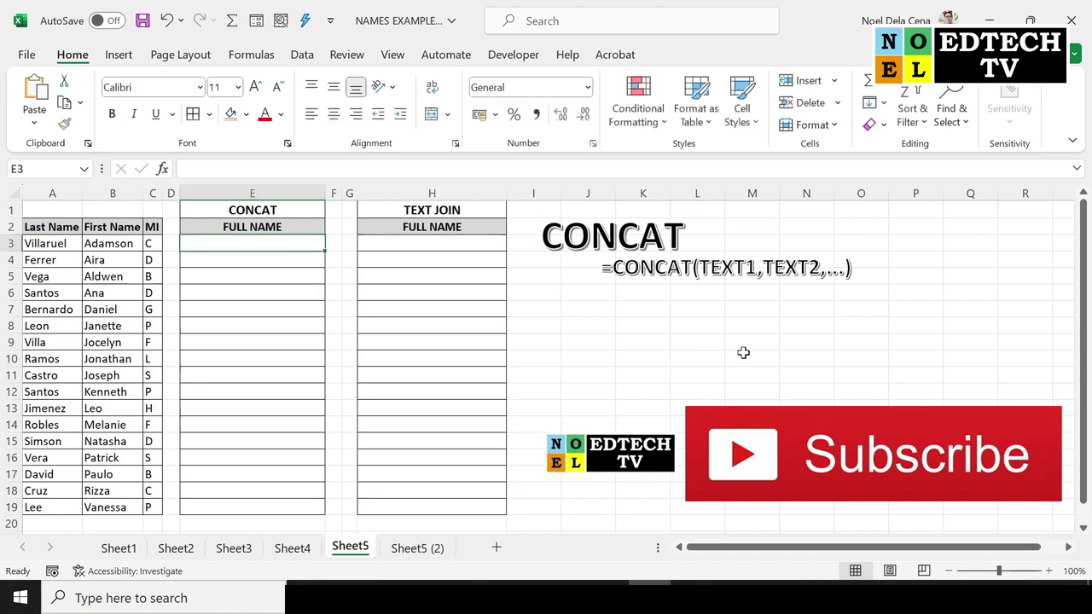
text(=)
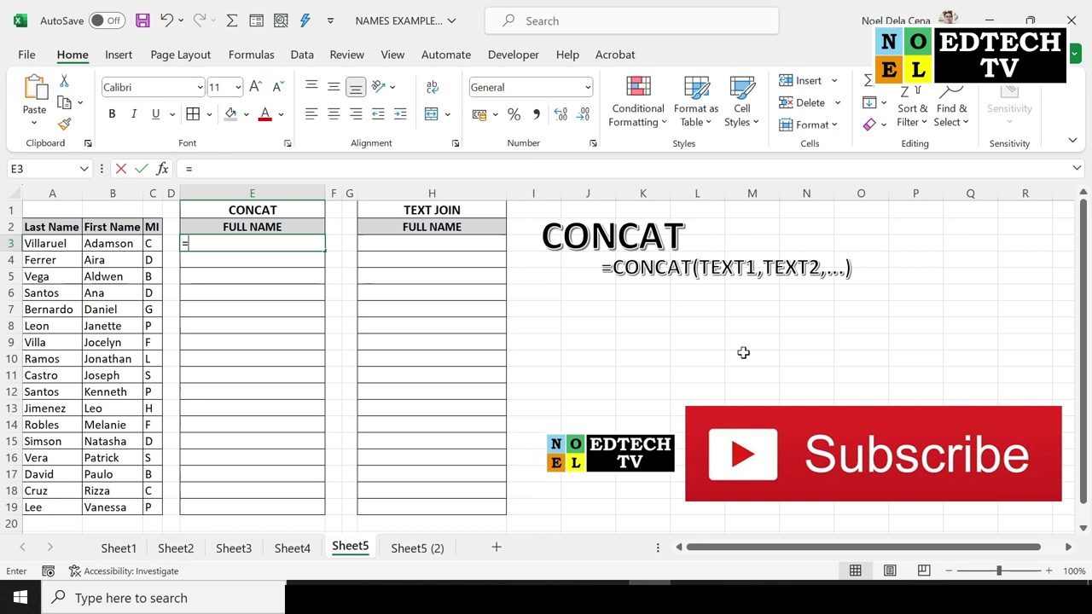
text(CONCAT()
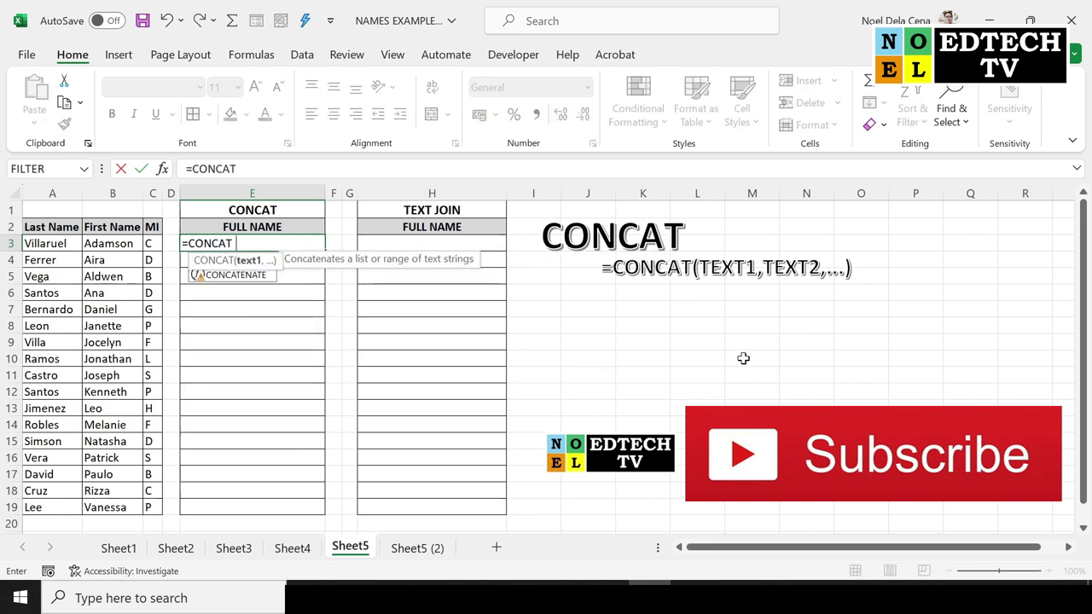
click(76, 245)
text(,)
drag(101, 244, 151, 309)
text(,)
click(124, 246)
key(BackSpace)
key(BackSpace)
key(BackSpace)
key(BackSpace)
key(BackSpace)
key(BackSpace)
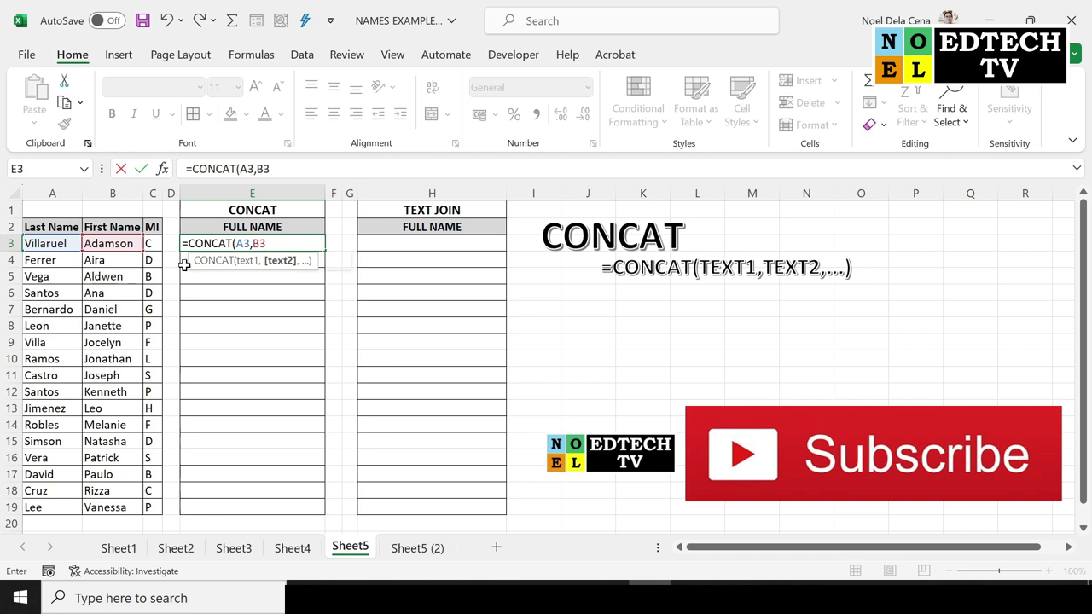
text(,)
click(153, 244)
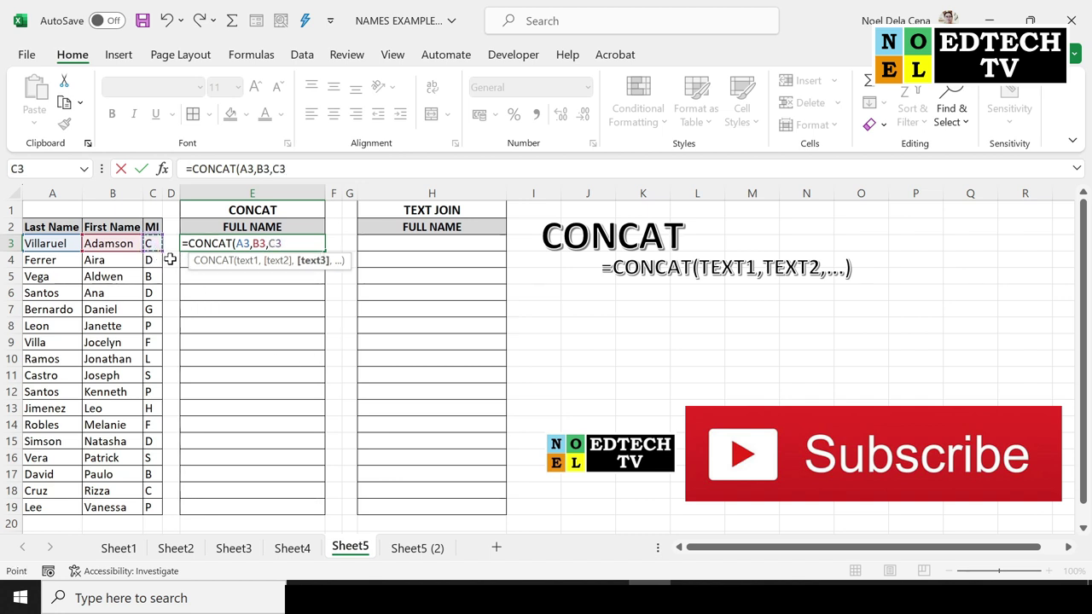
text())
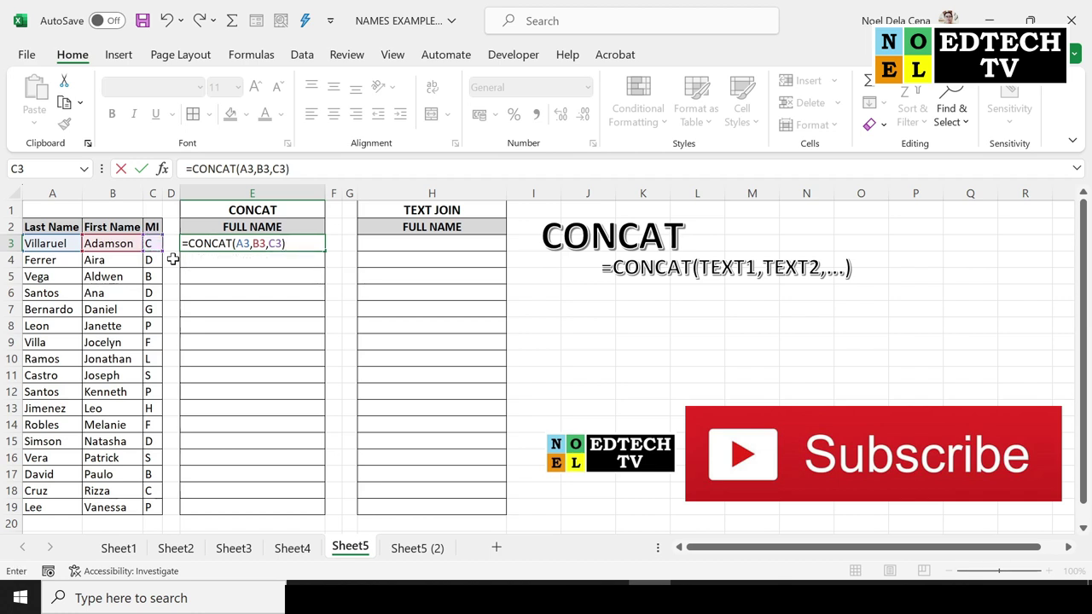
key(Return)
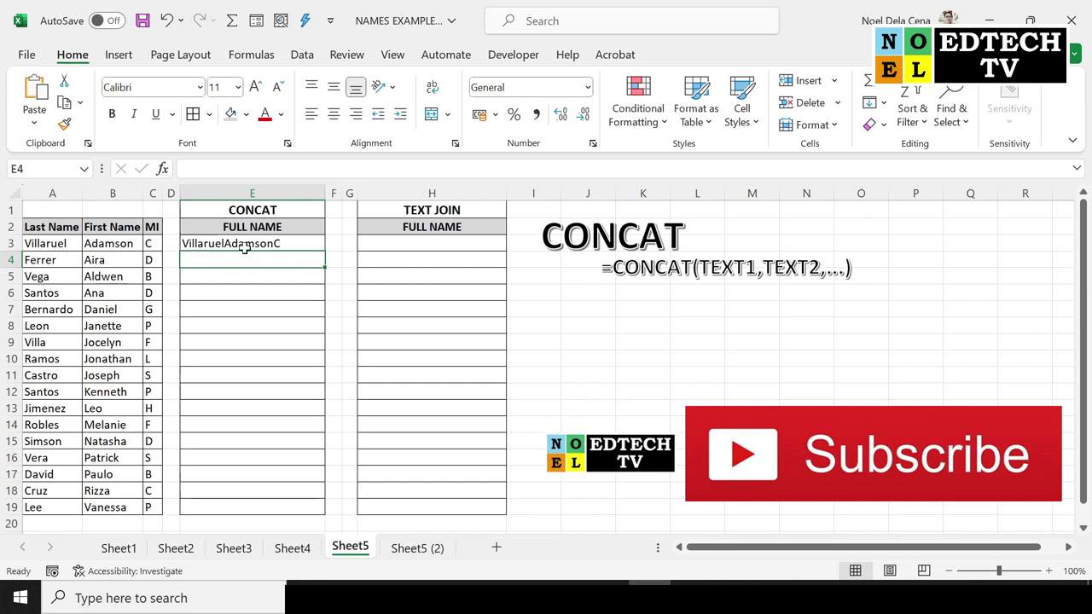
click(427, 193)
text(=CONCAT)
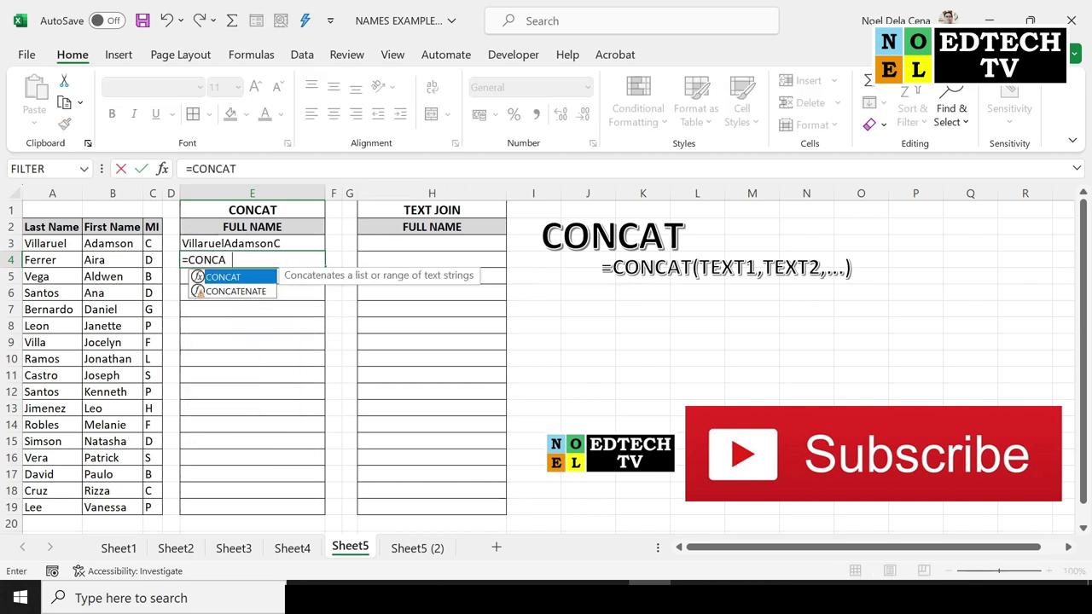
text(()
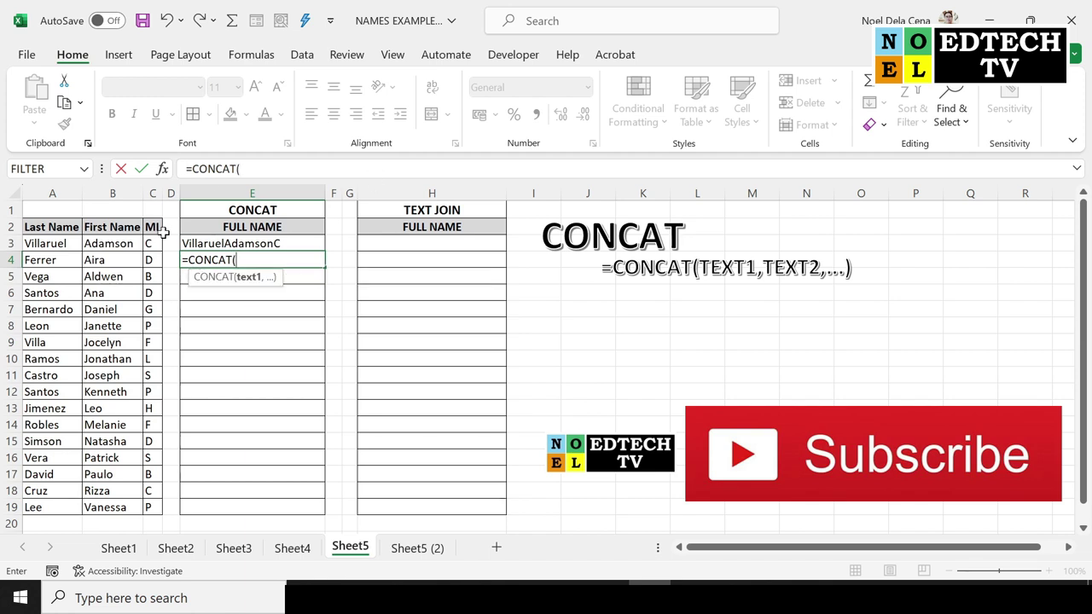
drag(53, 258, 152, 259)
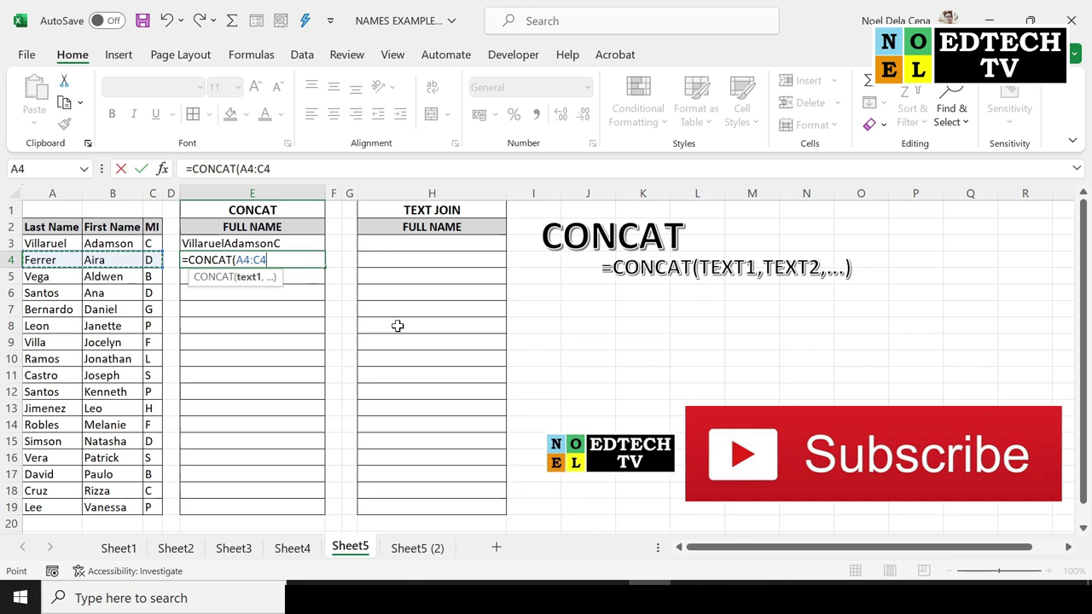
text())
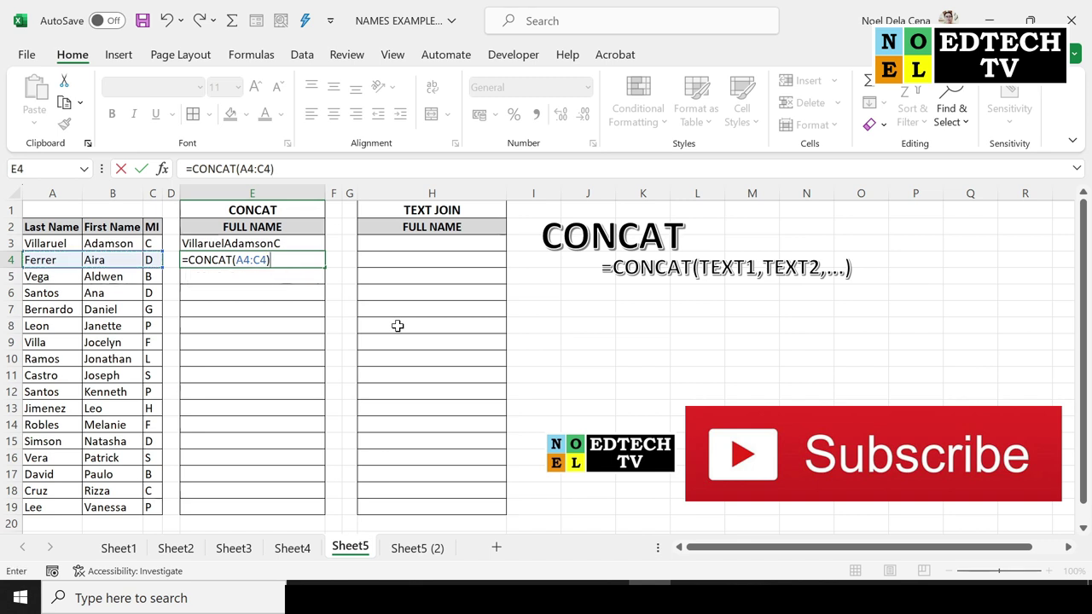
key(Return)
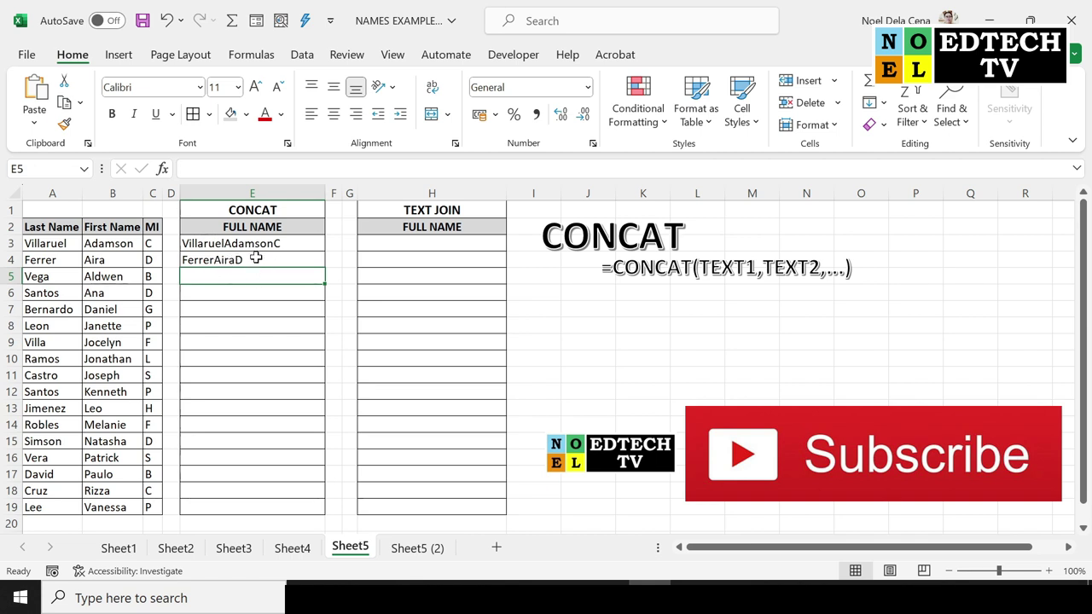
click(256, 259)
Step: Clear the run-together full names from E4 and E3
key(Delete)
key(Up)
key(Delete)
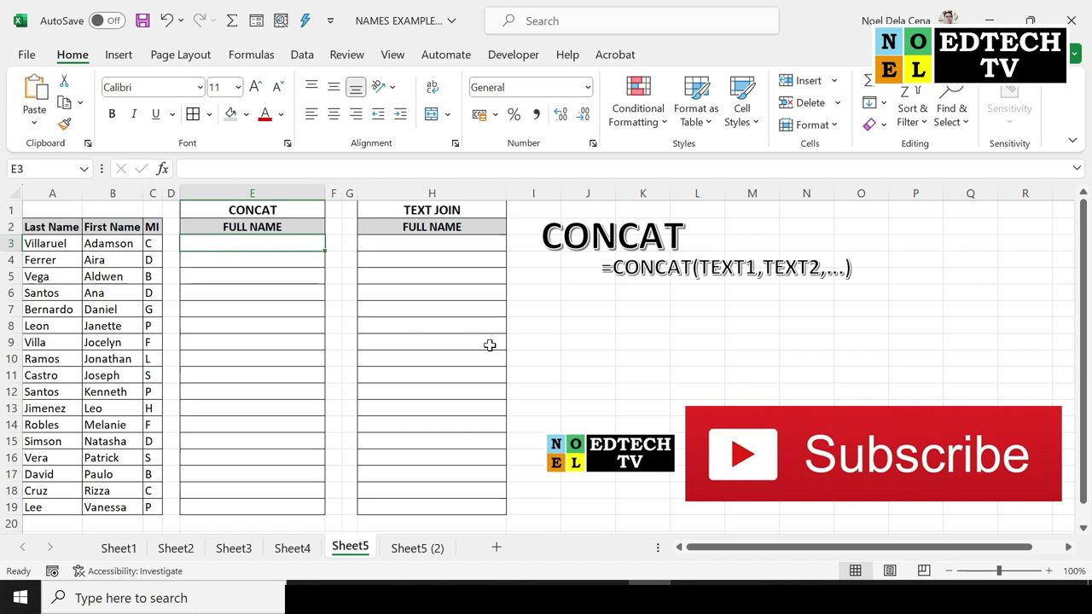
text(=CONCAT)
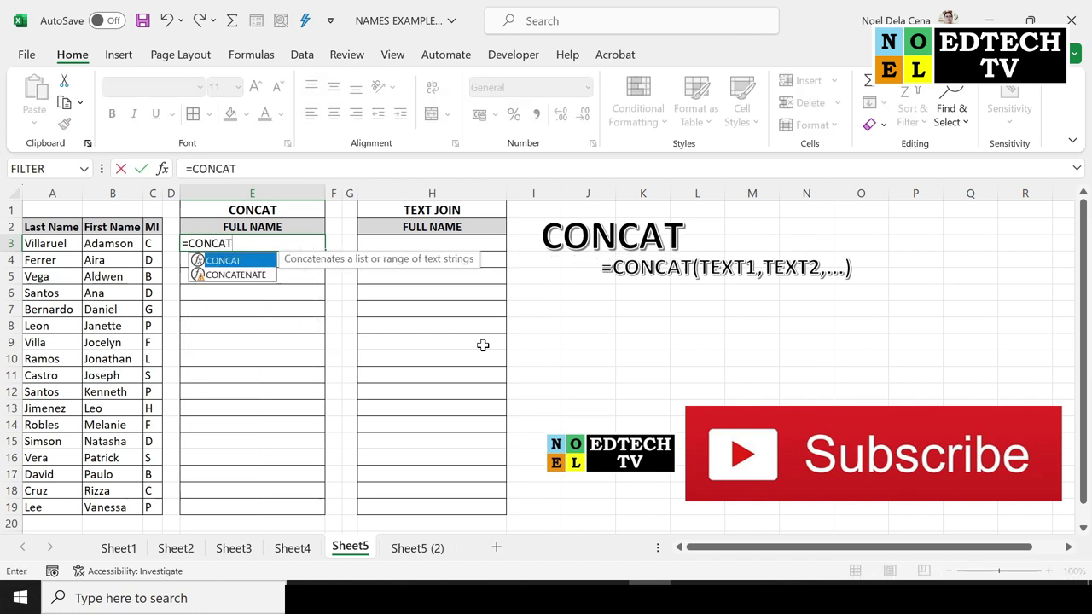
text(()
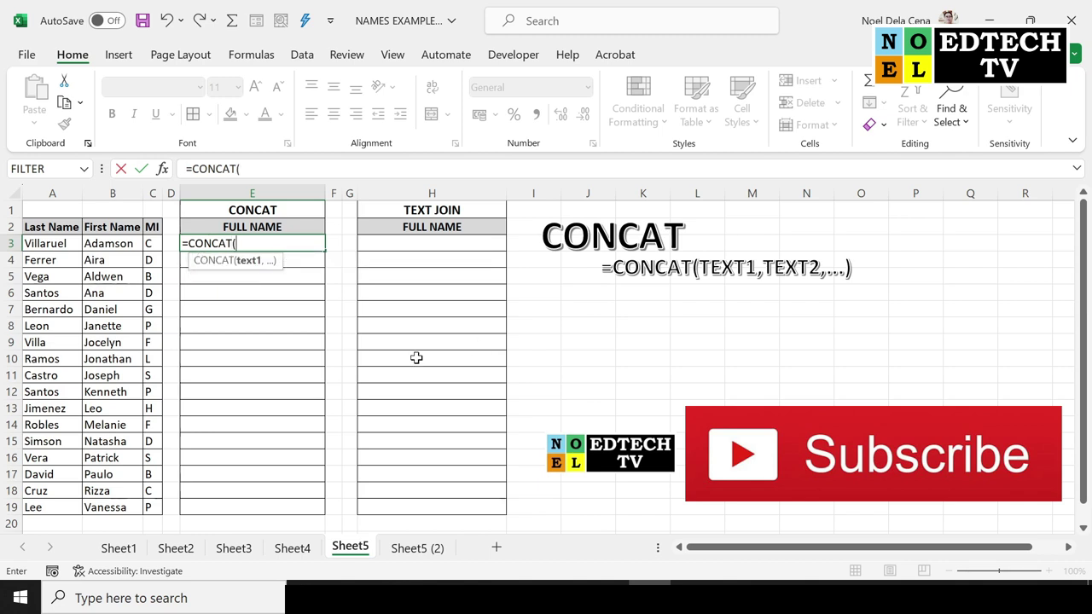
click(41, 243)
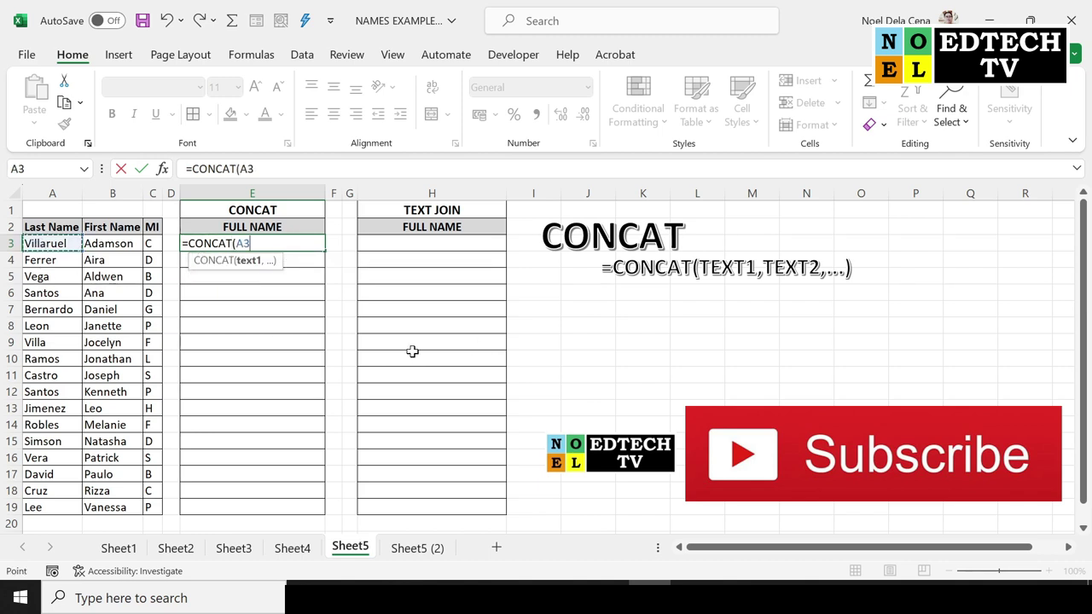
text(,",)
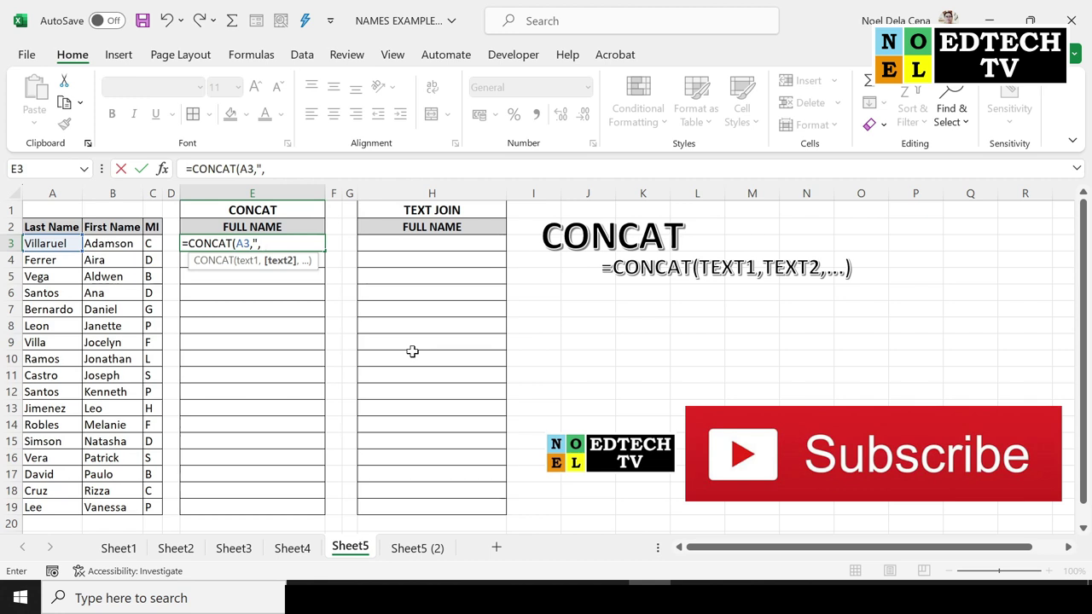
text(")
text(,)
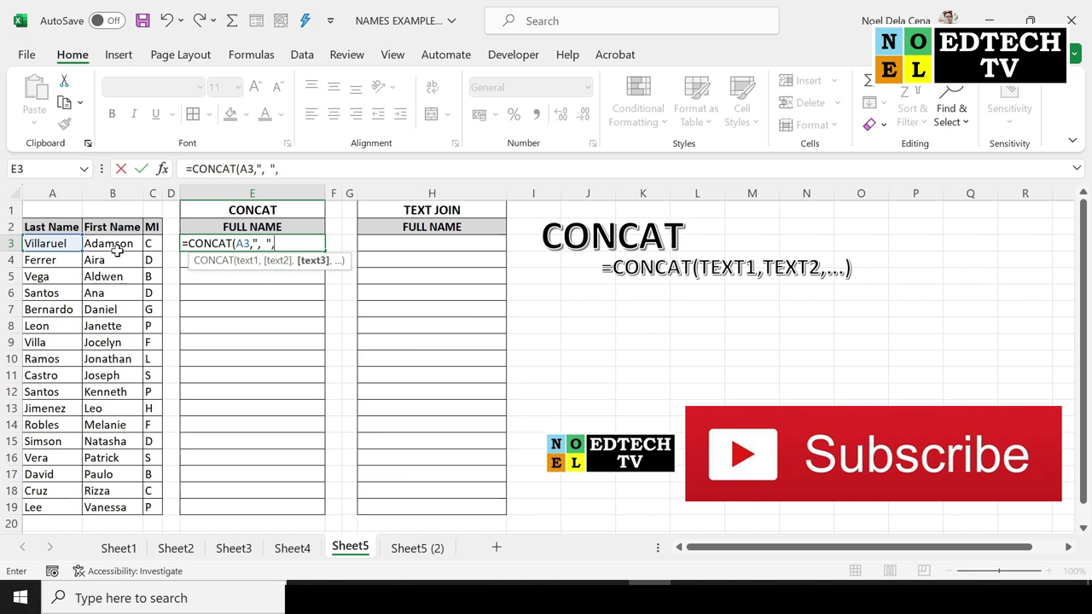
click(117, 247)
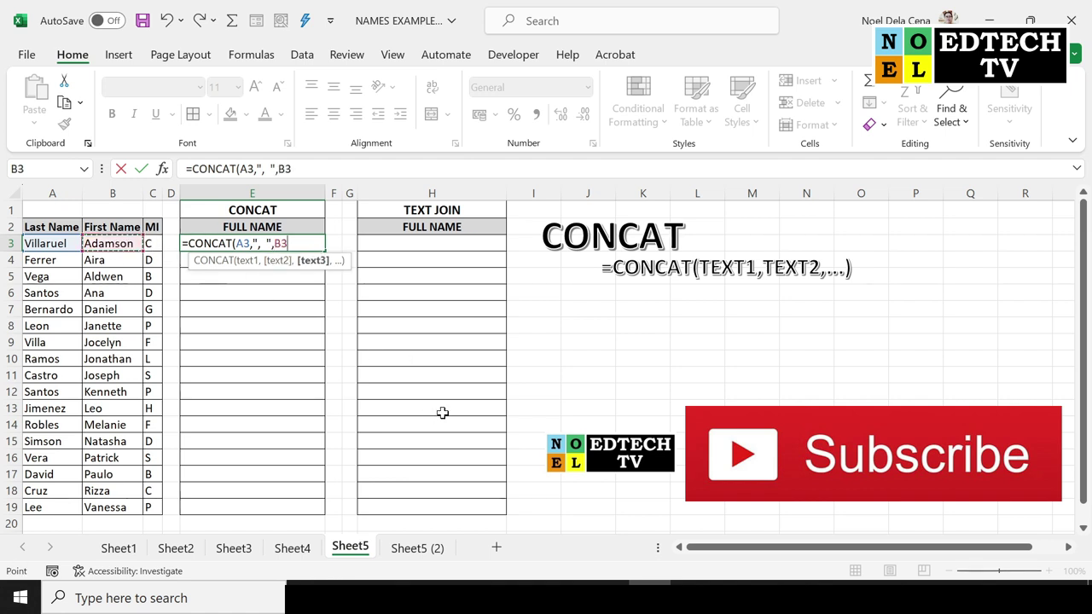
text(,")
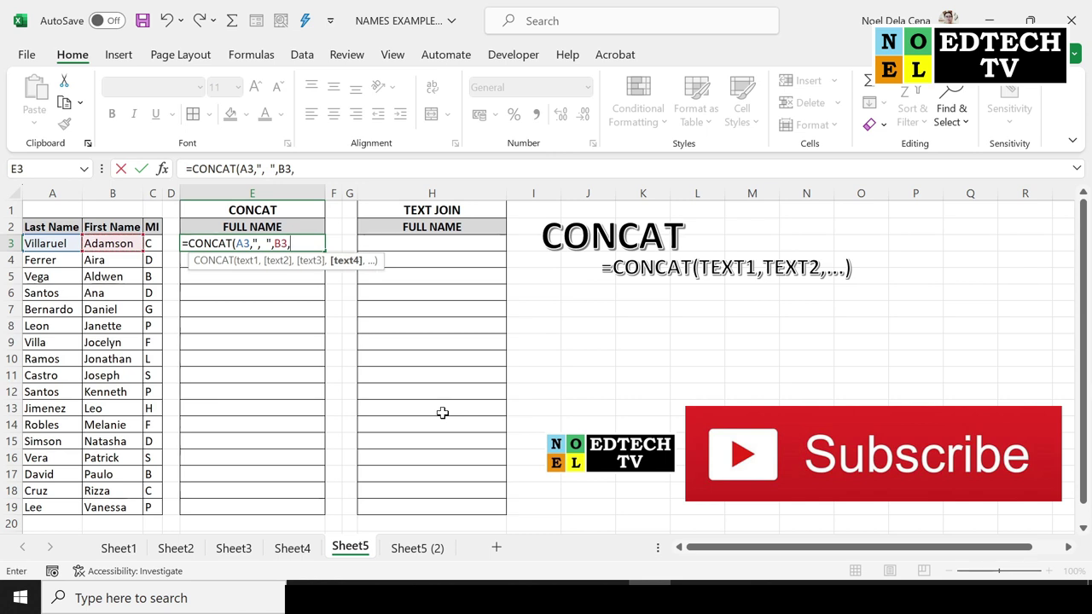
text(, ")
text(,)
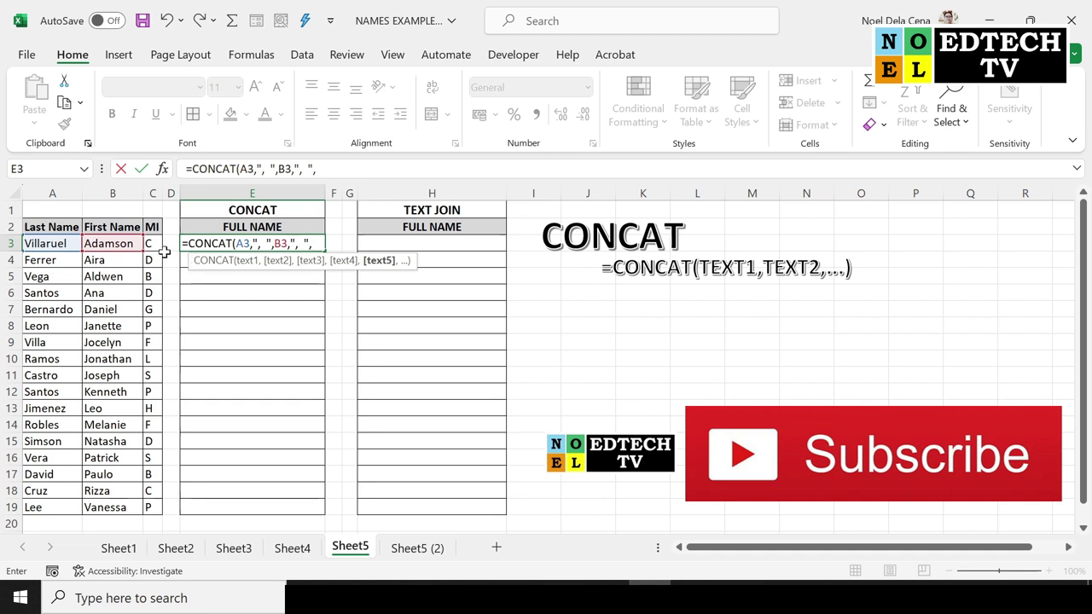
click(152, 244)
text(,)
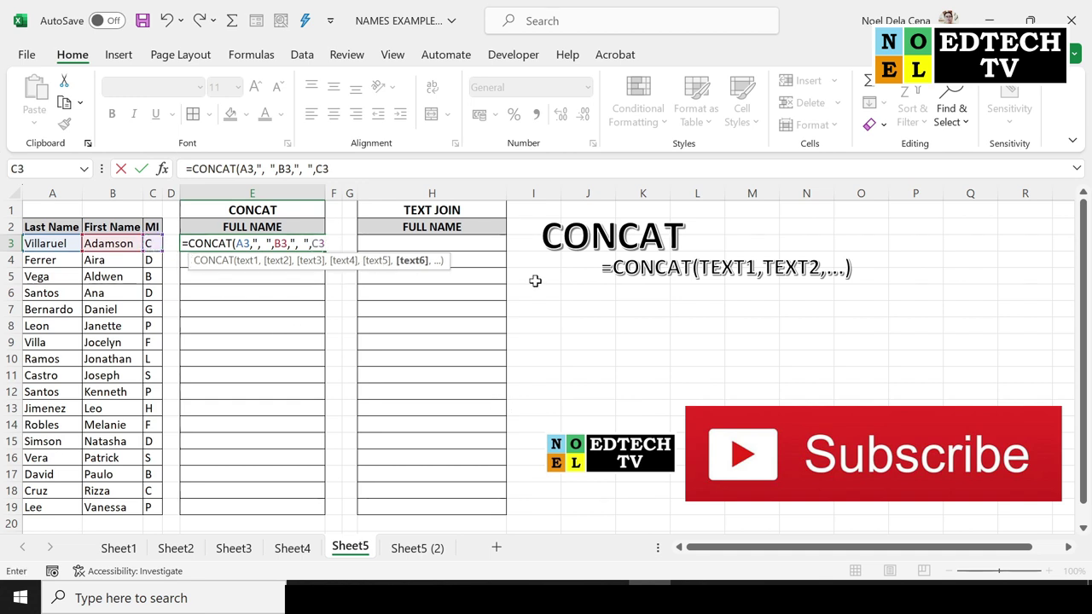
text(")
text())
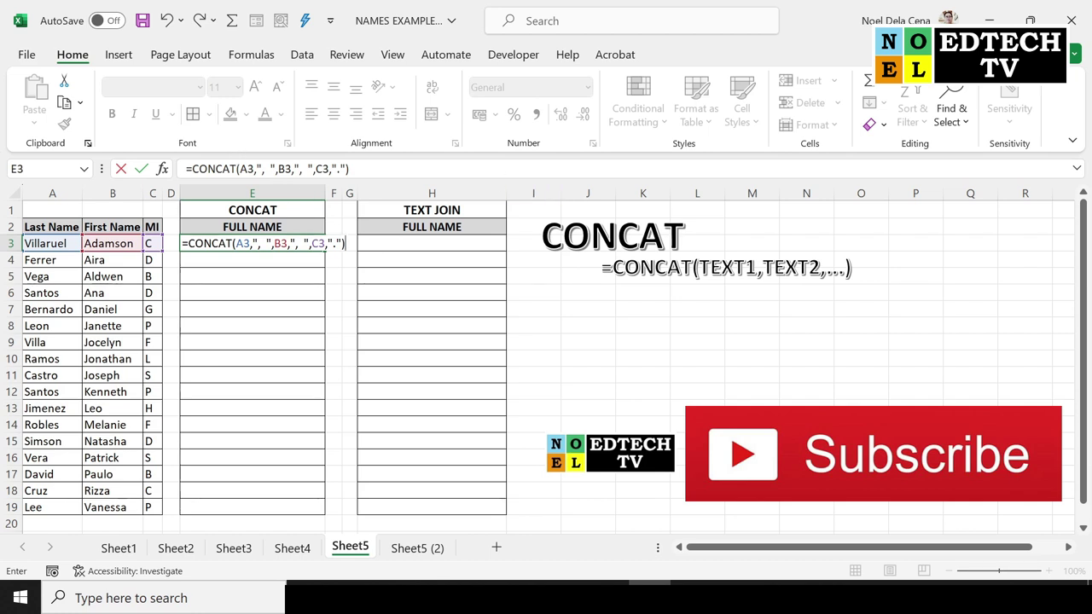
key(Return)
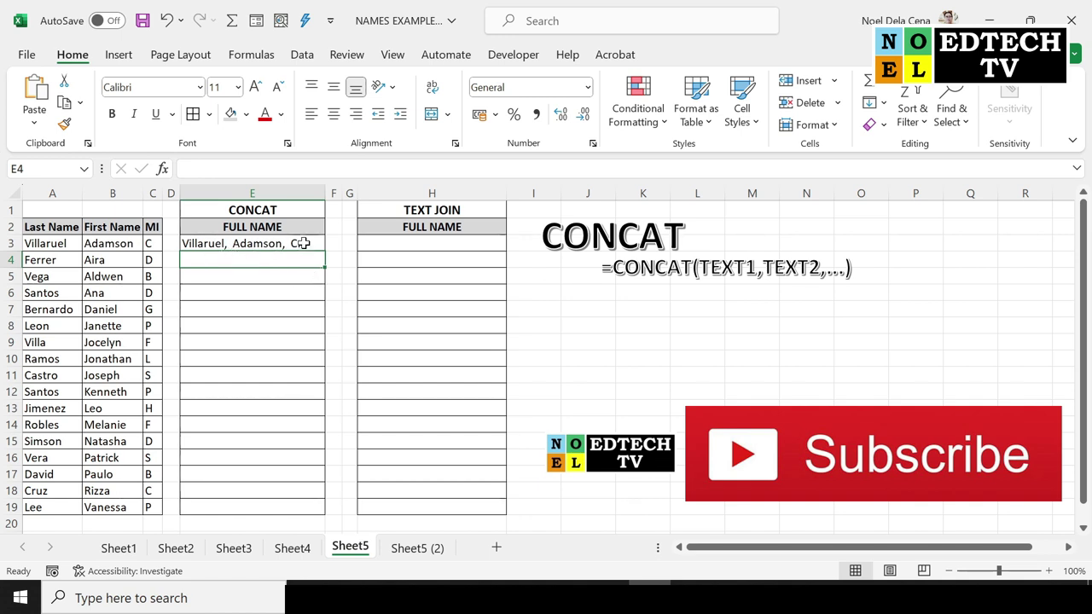
click(252, 244)
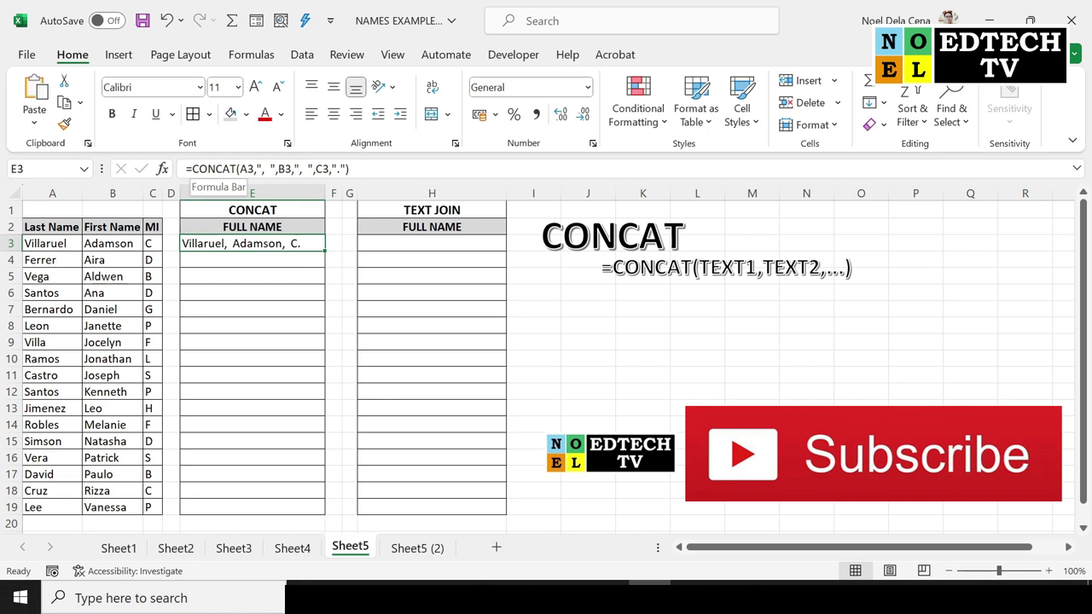
drag(259, 169, 346, 169)
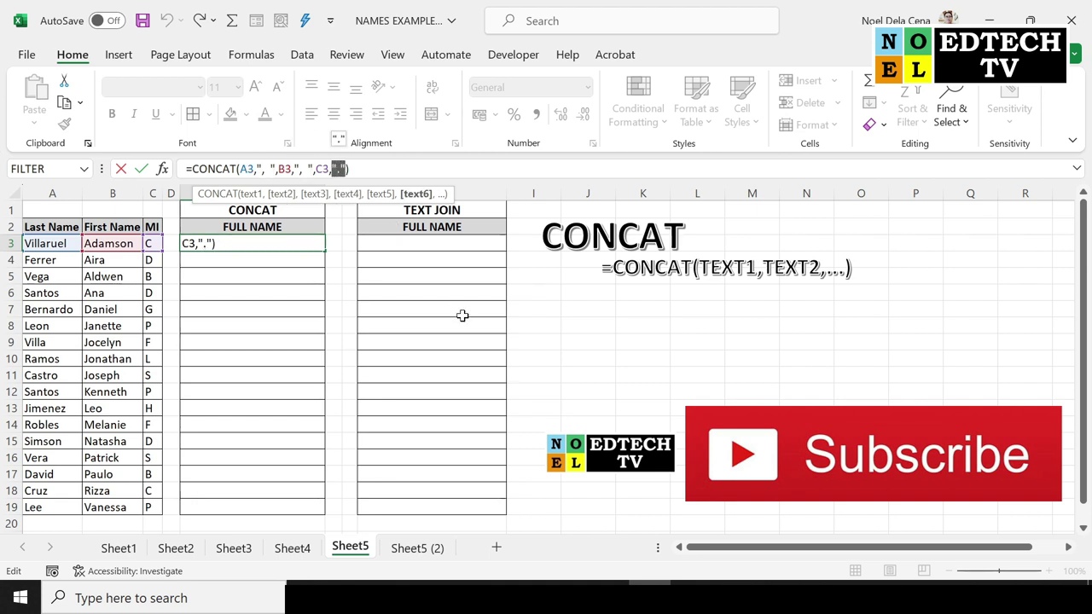
key(ctrl+Return)
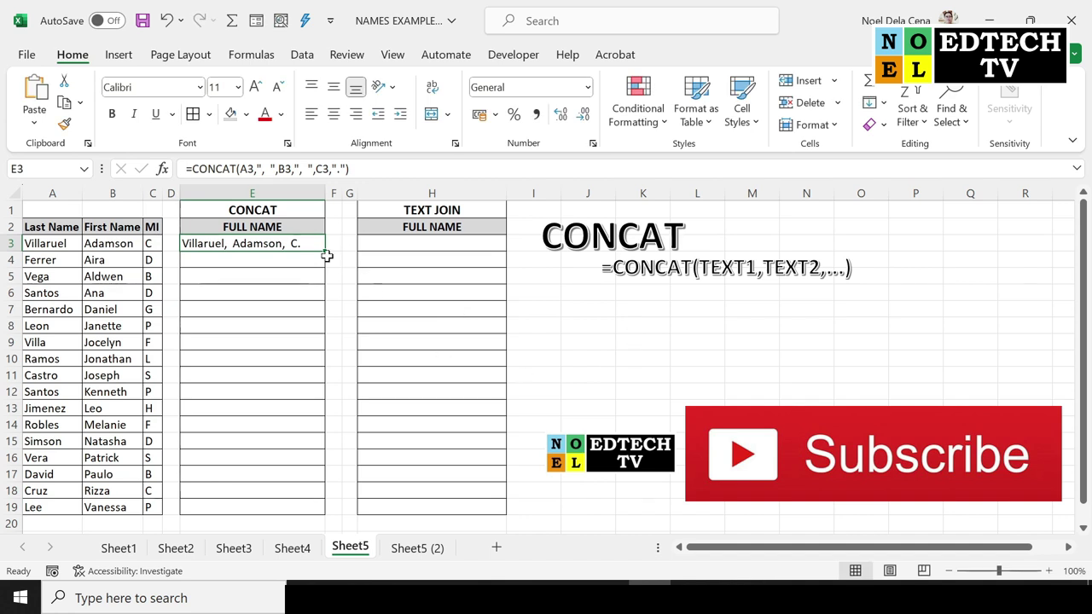
Step: Fill E3's comma-separated full-name formula down through E19, then deselect the column
drag(325, 249, 313, 508)
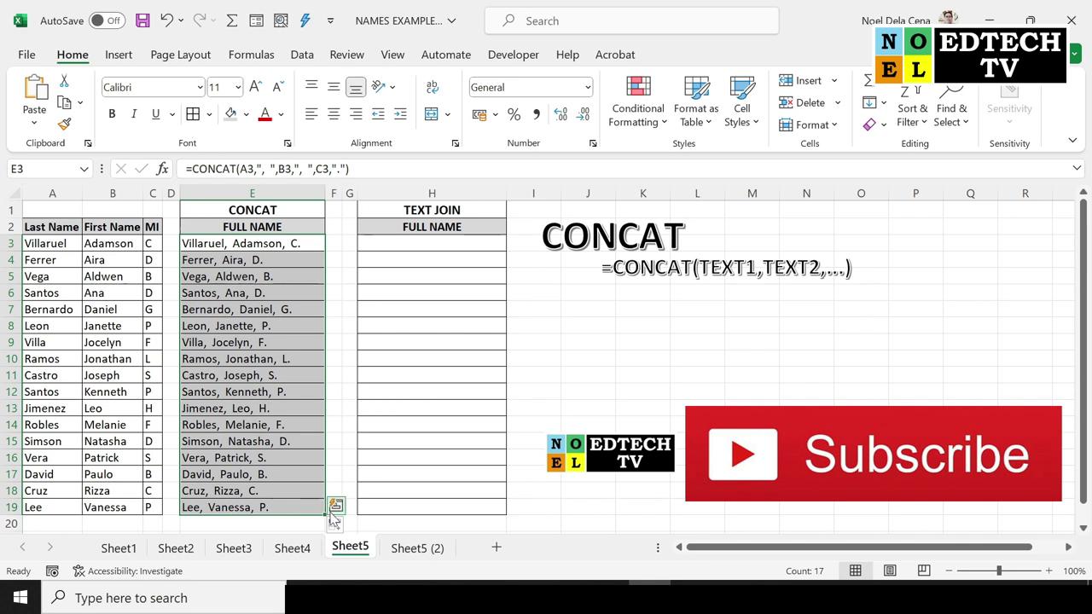
click(559, 307)
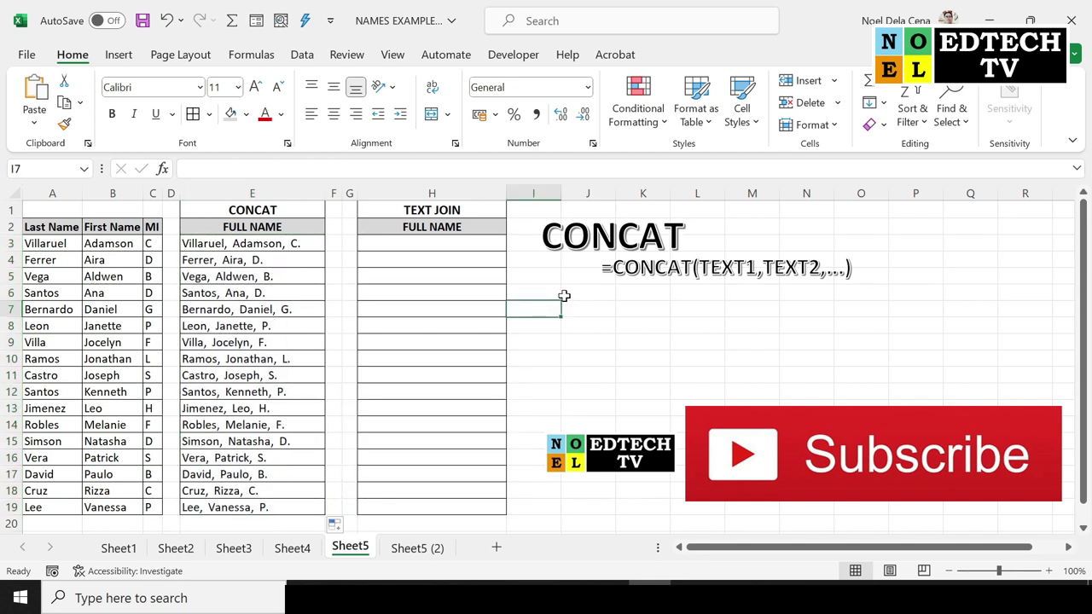
key(ctrl+v)
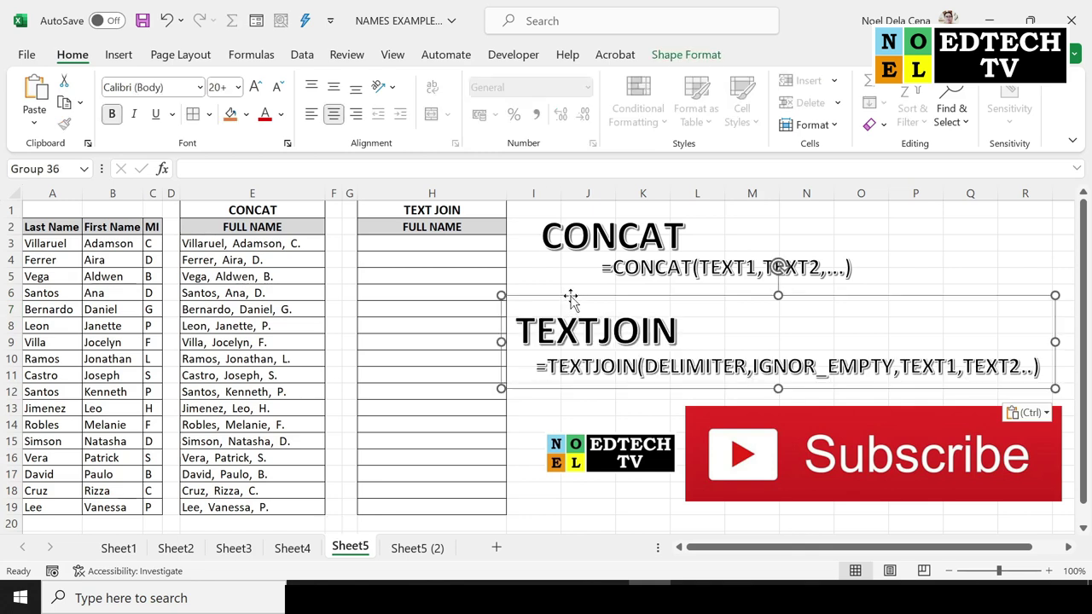
drag(569, 304, 581, 283)
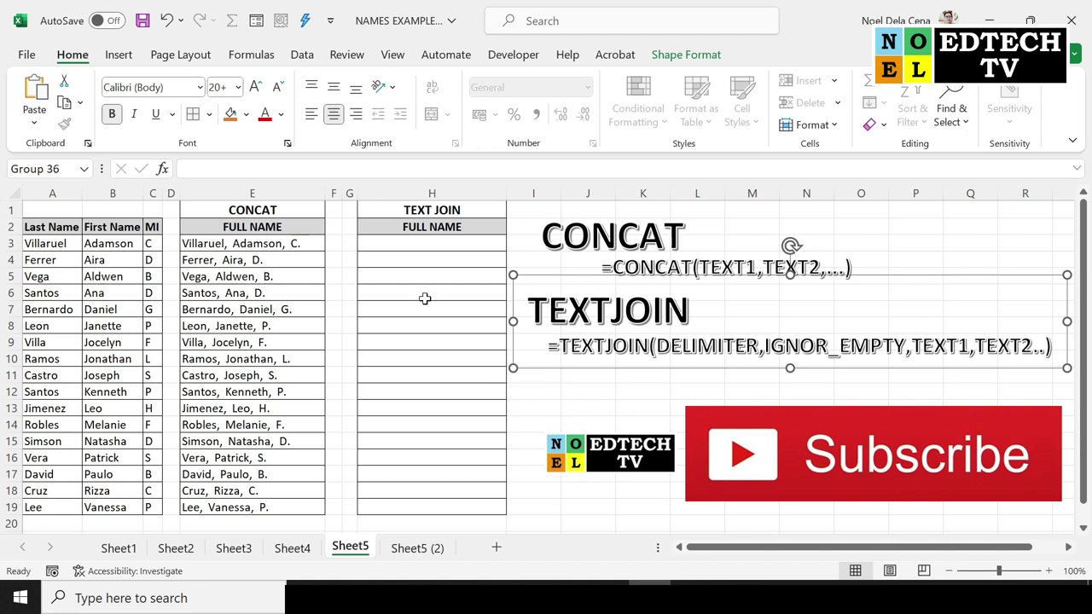
click(418, 244)
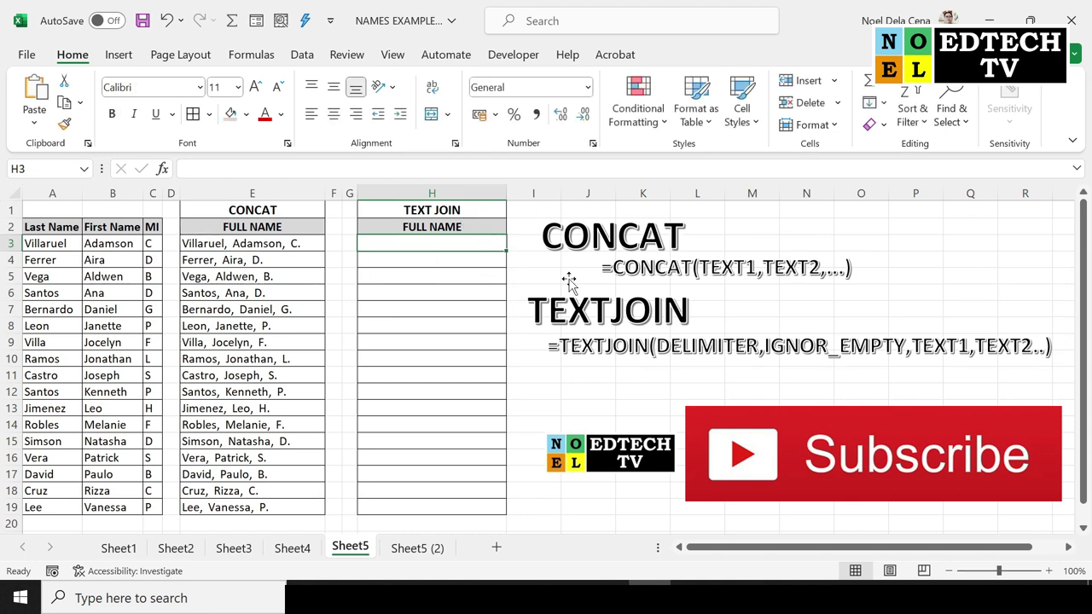
text(=)
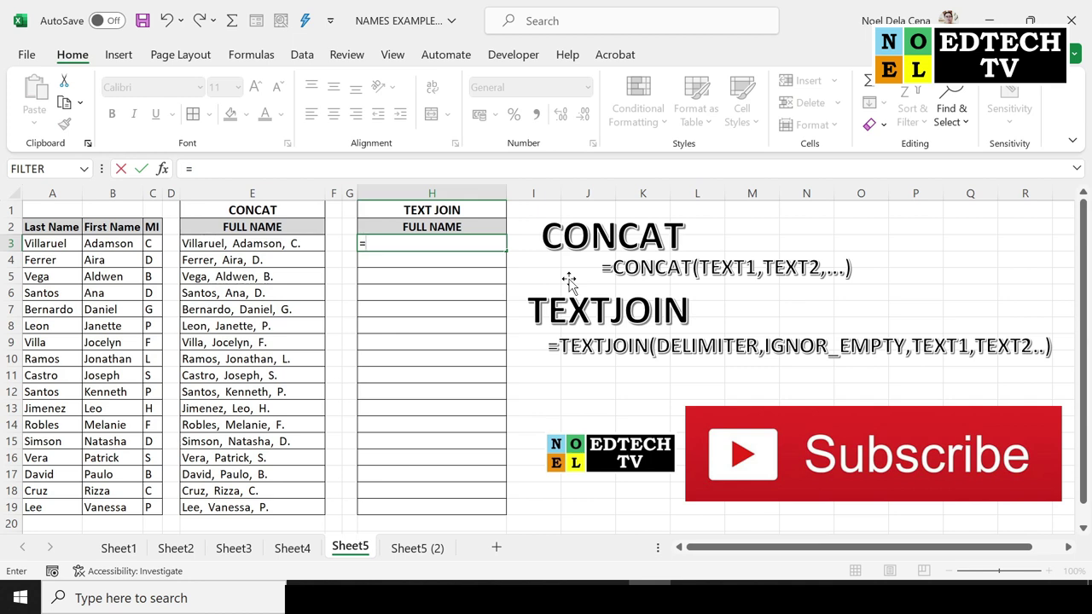
text(TEXTJOIN)
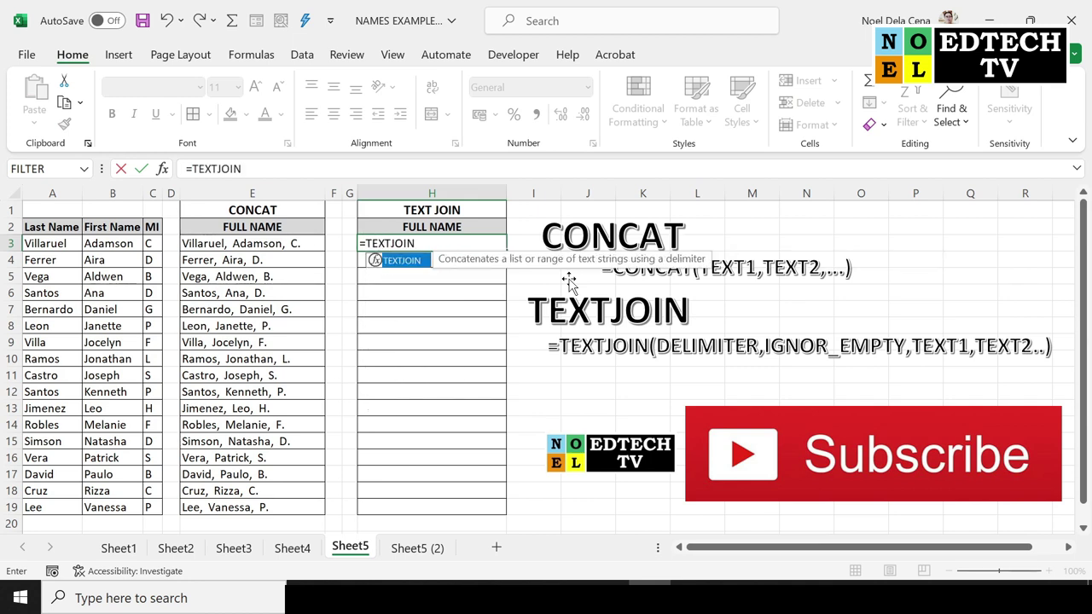
text(()
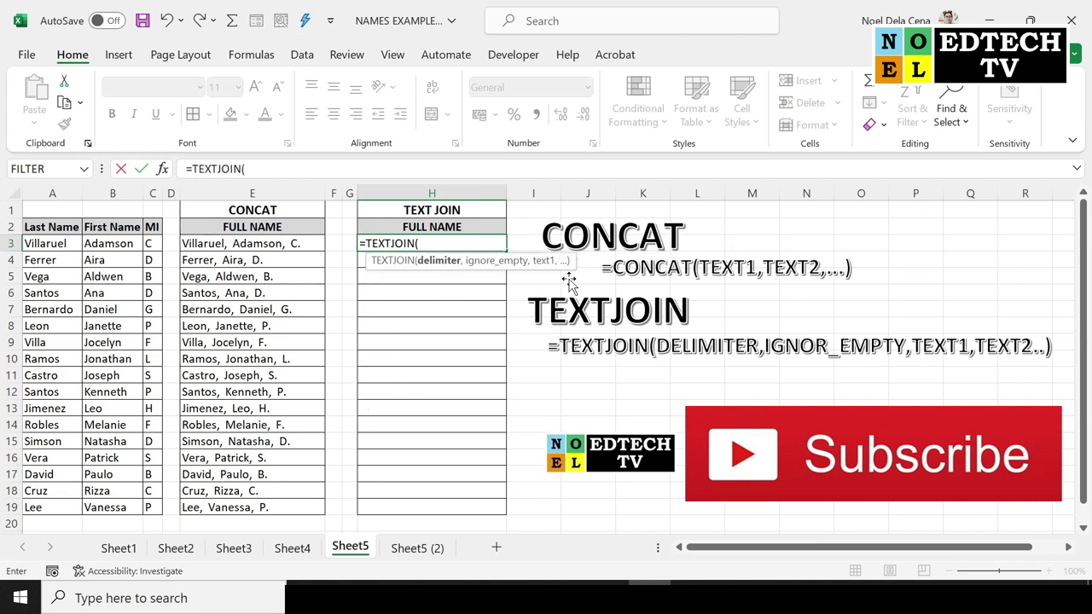
text(" ")
text(,)
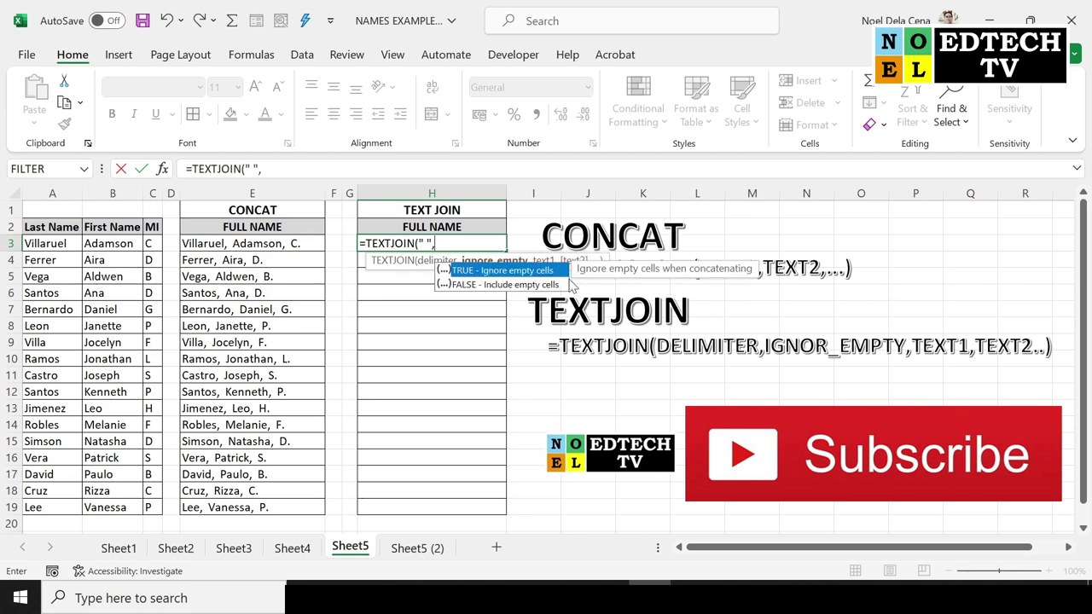
text(T)
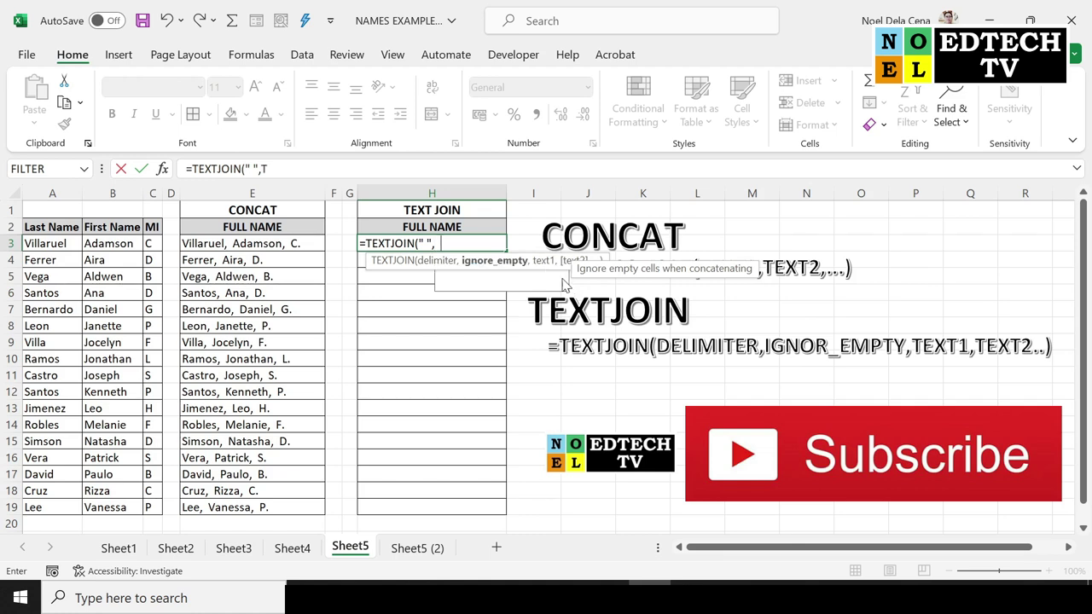
text(RU)
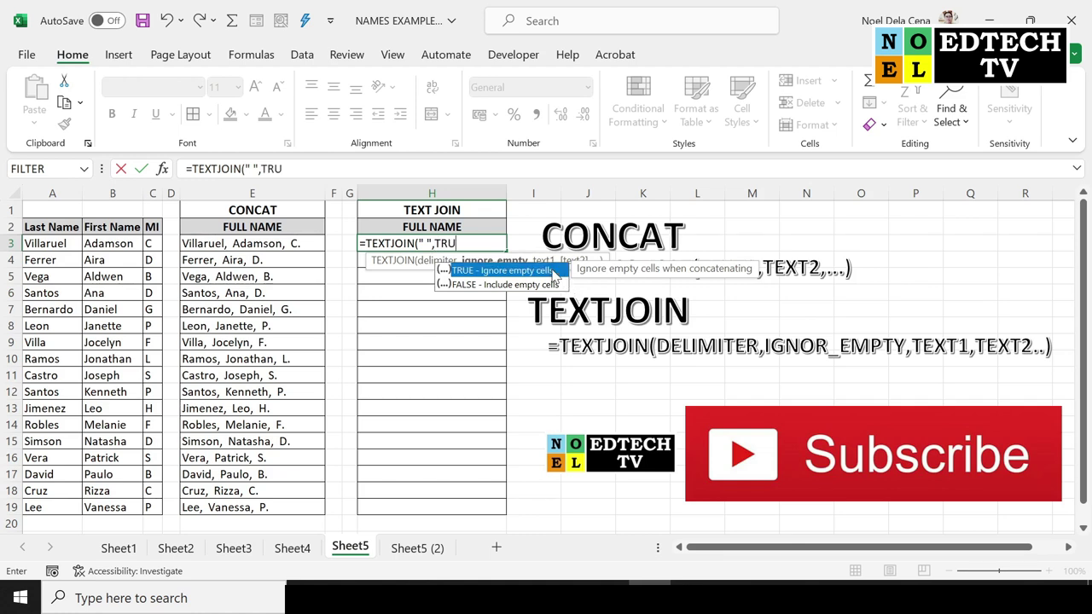
text(E)
text(,)
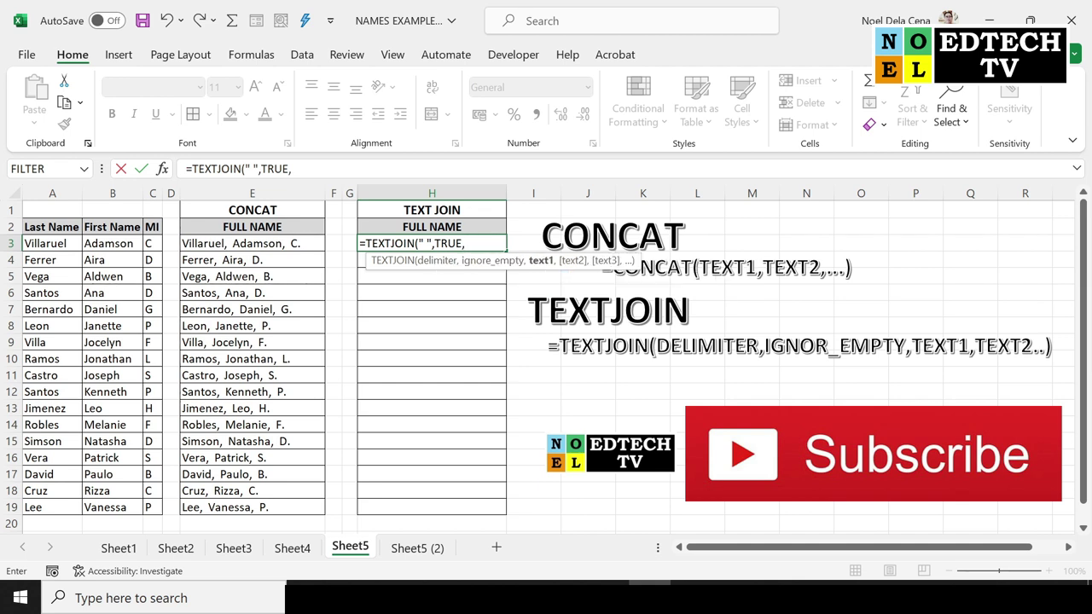
drag(39, 248, 150, 245)
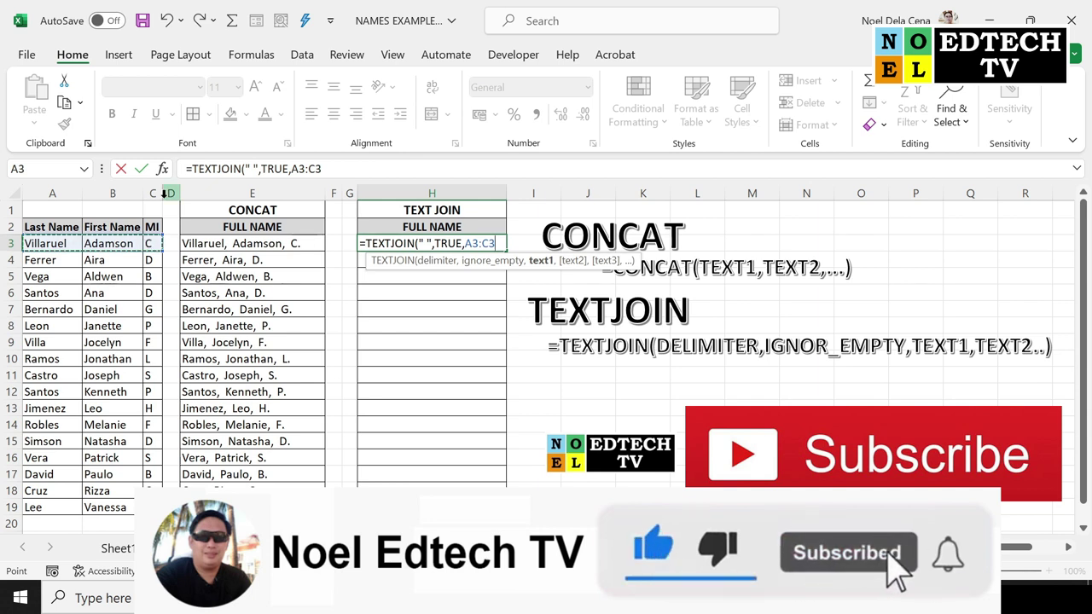
text())
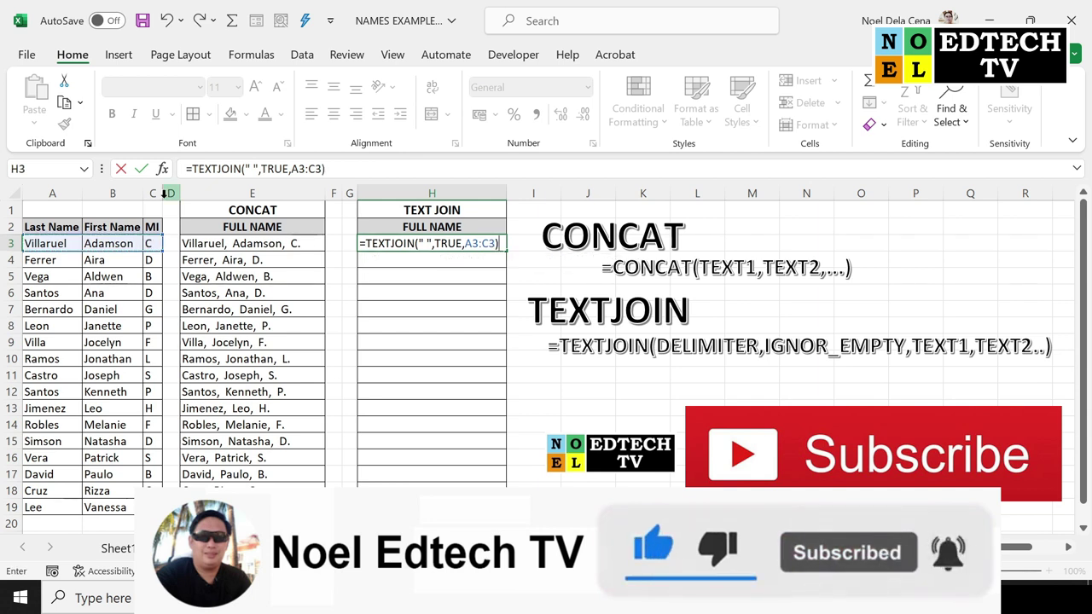
key(Return)
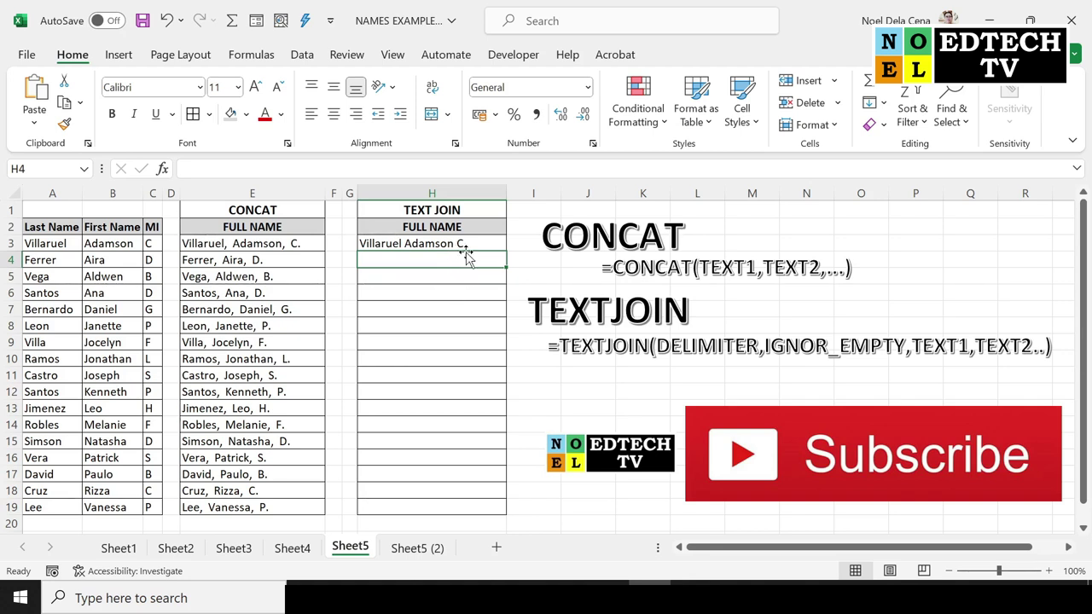
click(466, 247)
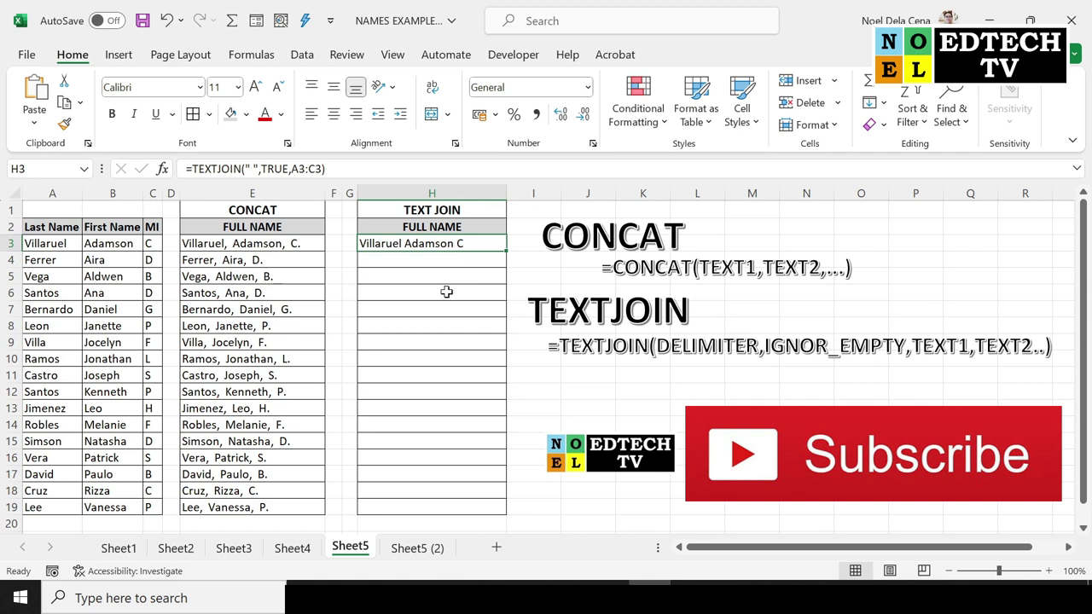
click(254, 169)
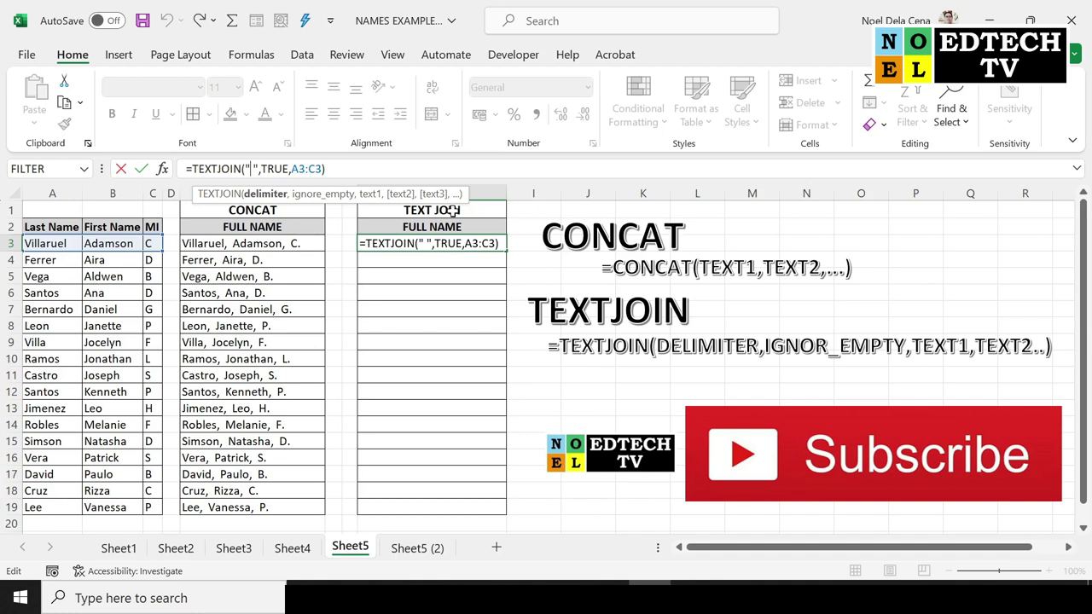
text(,)
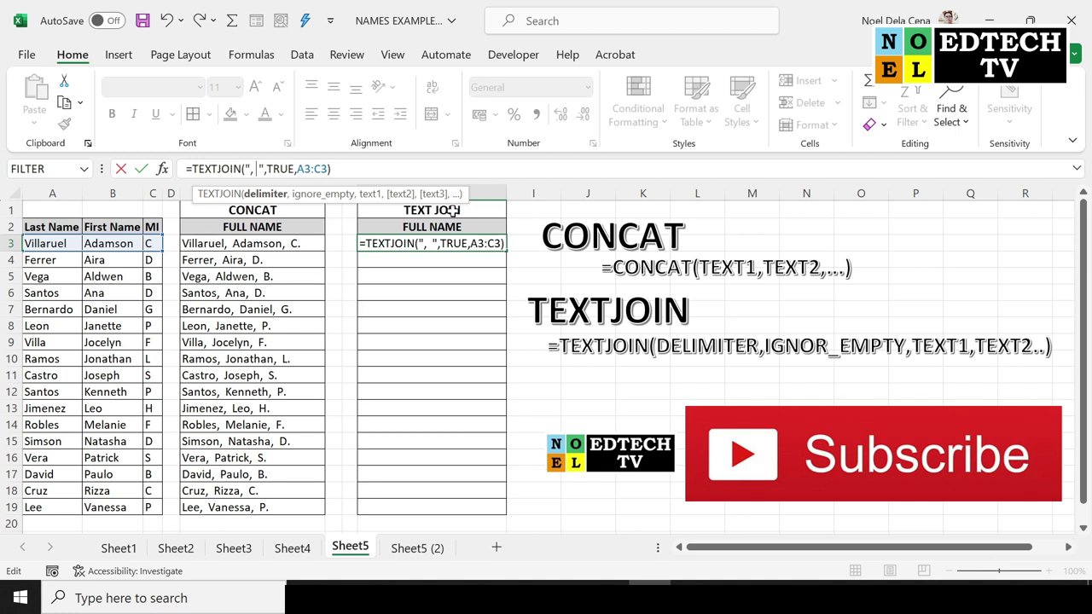
key(Return)
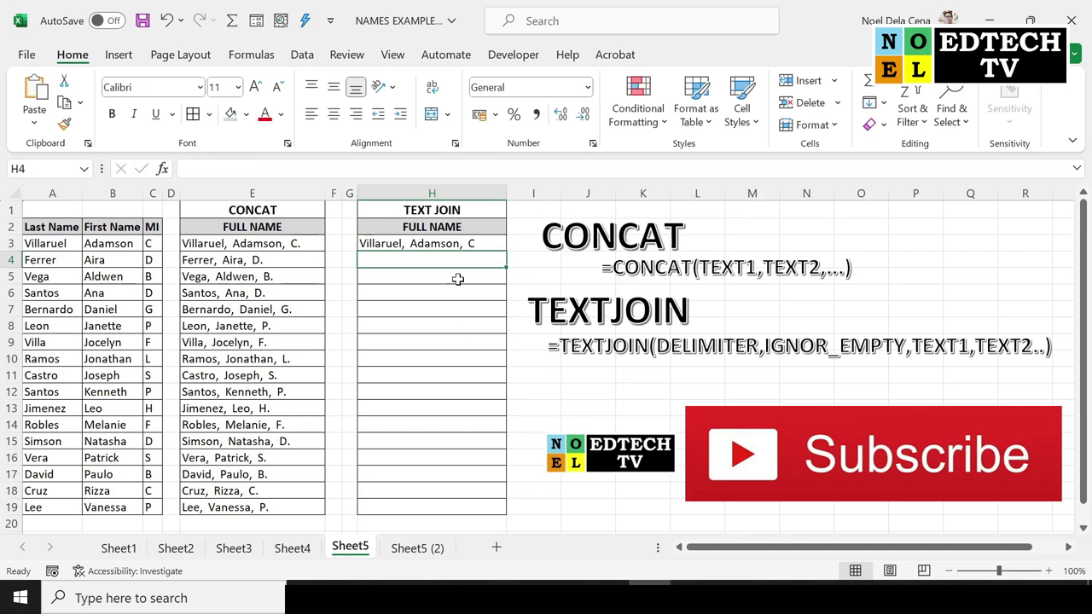
click(409, 290)
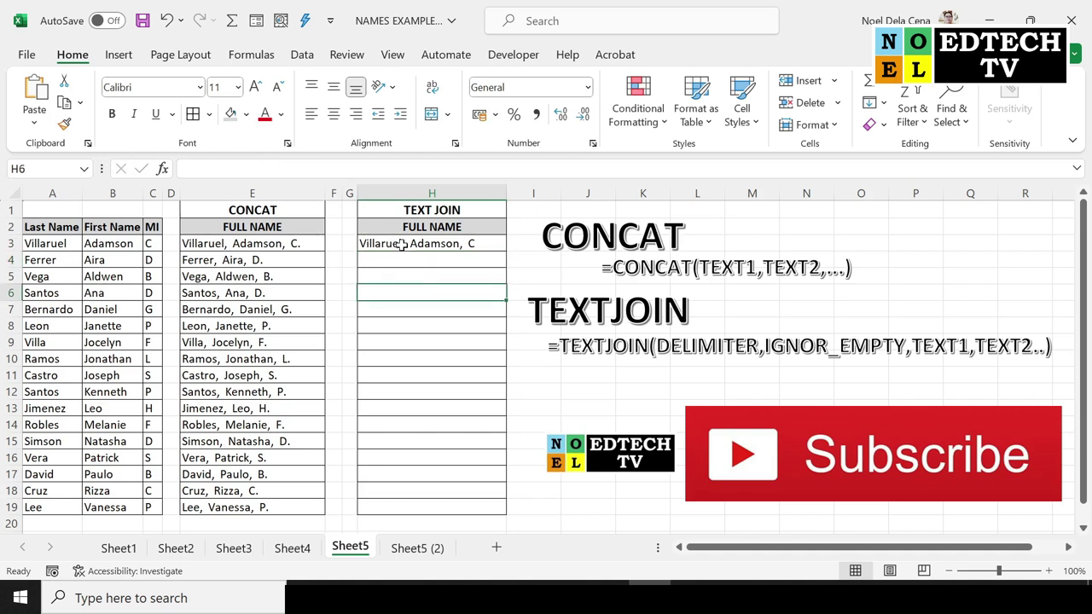
click(486, 249)
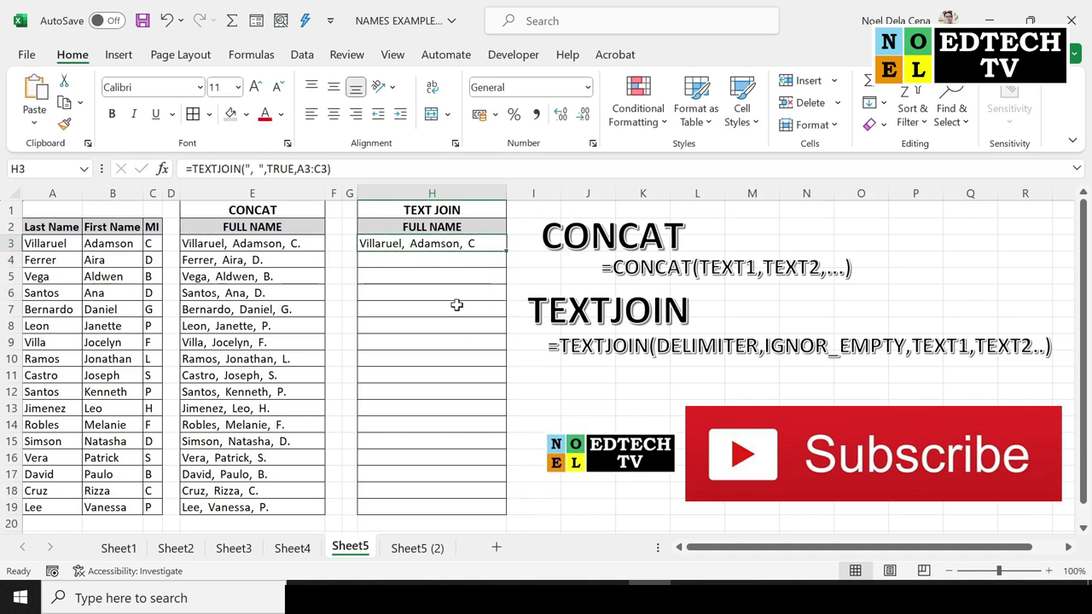
Step: Copy the H3 =TEXTJOIN(", ",TRUE,A3:C3) formula down through H4:H19
drag(505, 253, 506, 512)
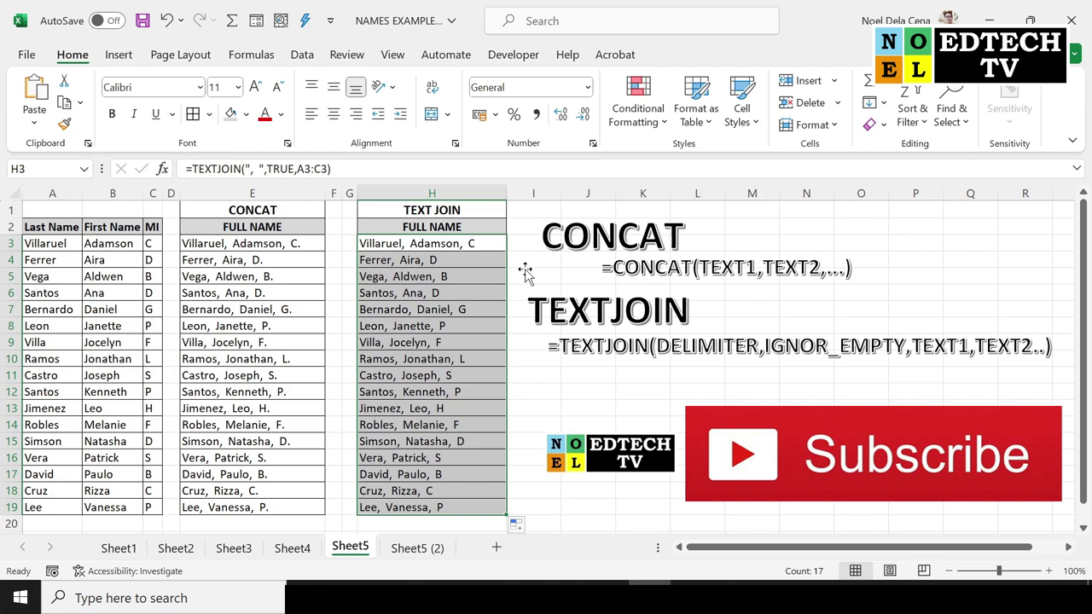
click(526, 271)
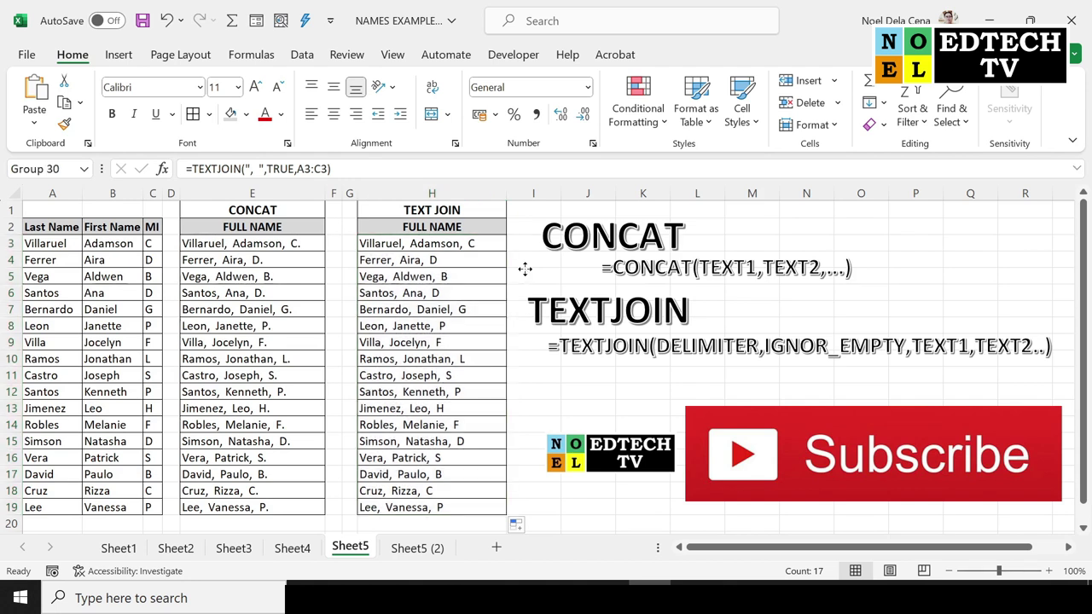
click(460, 329)
click(459, 249)
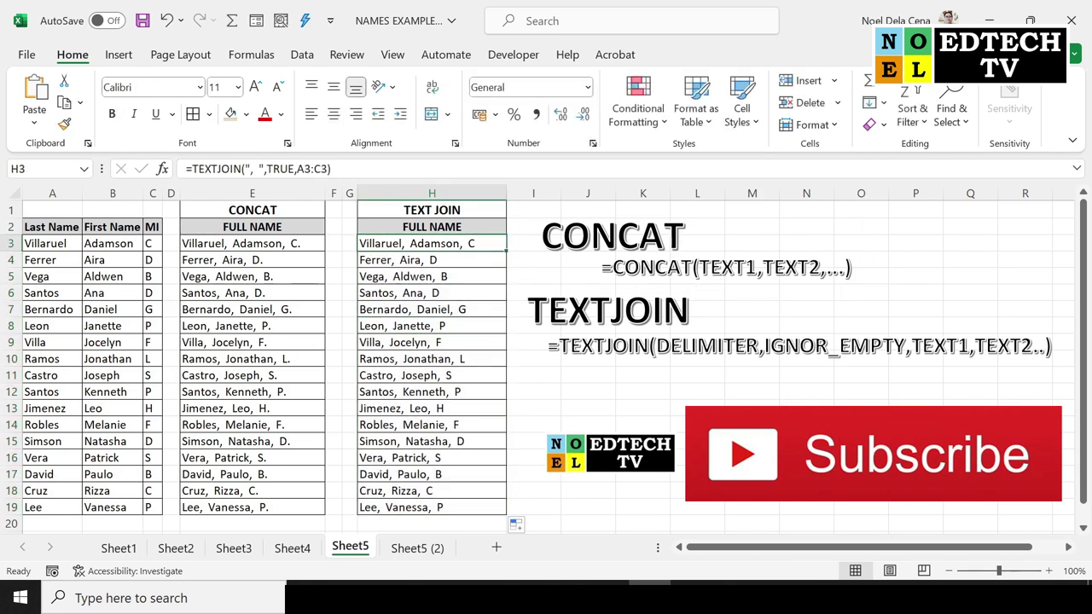